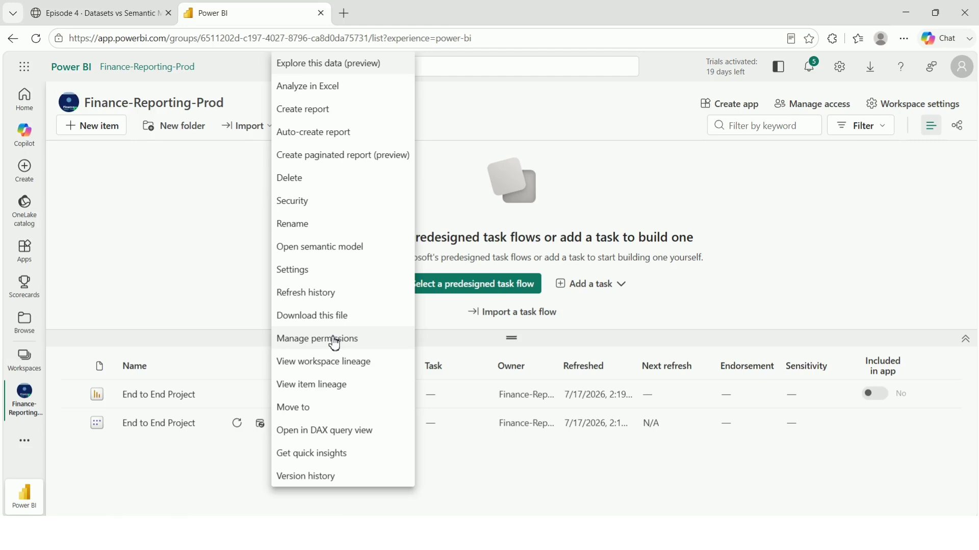
- Refresh the End to End Project semantic model on demand in the Finance-Reporting-Prod workspace
left_click(253, 474)
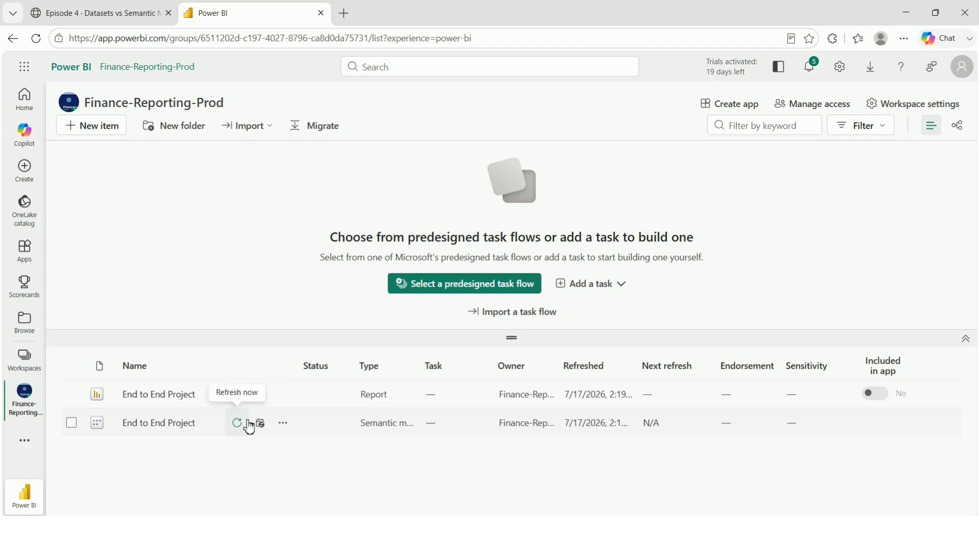
left_click(248, 426)
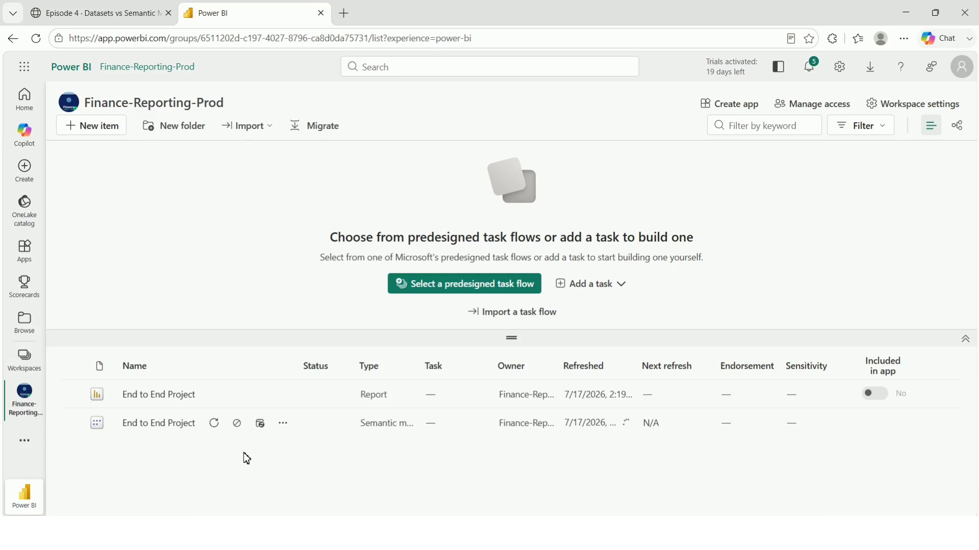
- Open the refresh settings of the End to End Project semantic model and examine its gateway and cloud connections
left_click(262, 426)
scroll(372, 360, "down", 3)
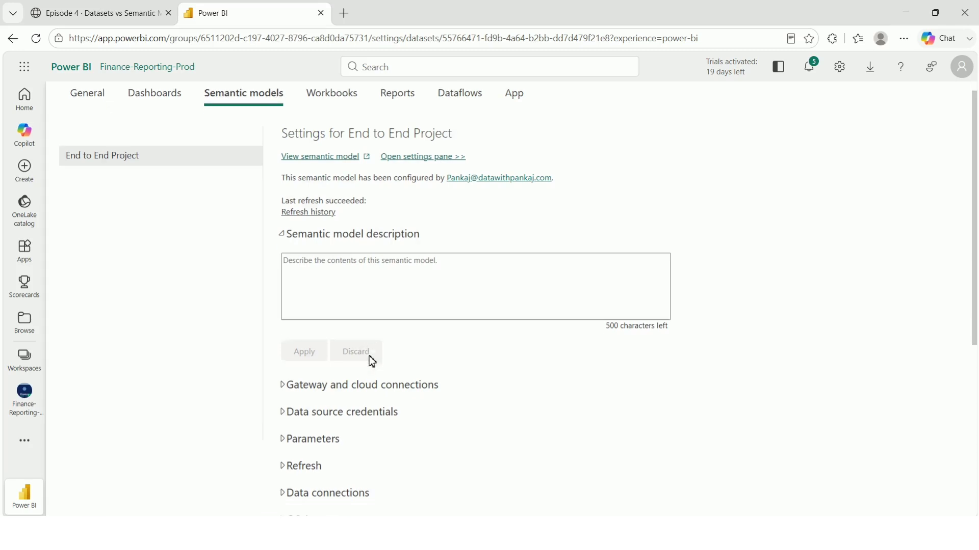
left_click(353, 275)
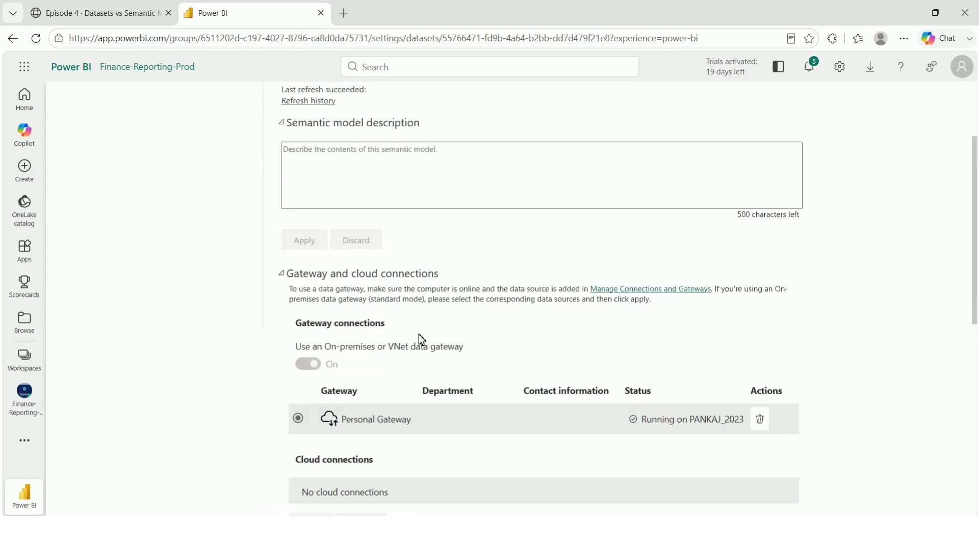
scroll(418, 334, "down", 3)
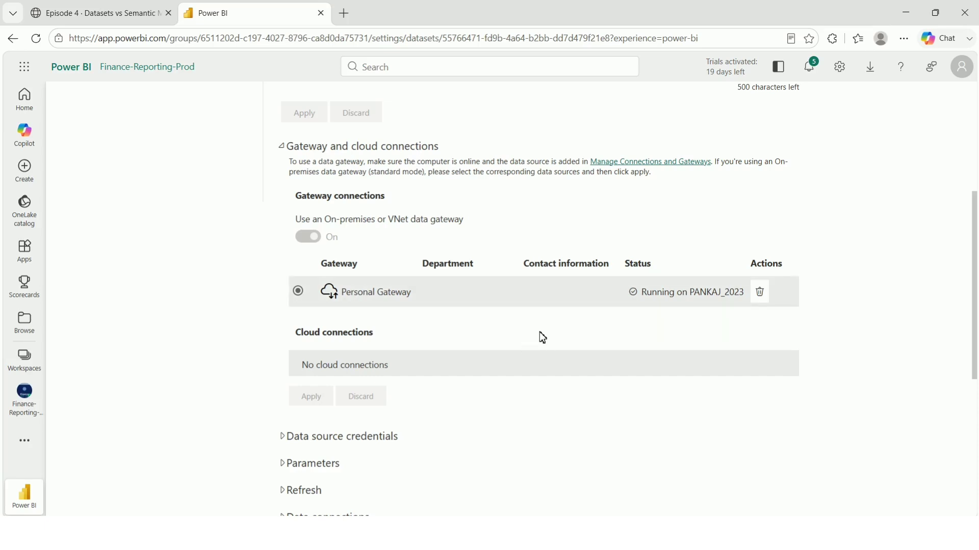
scroll(539, 332, "down", 1)
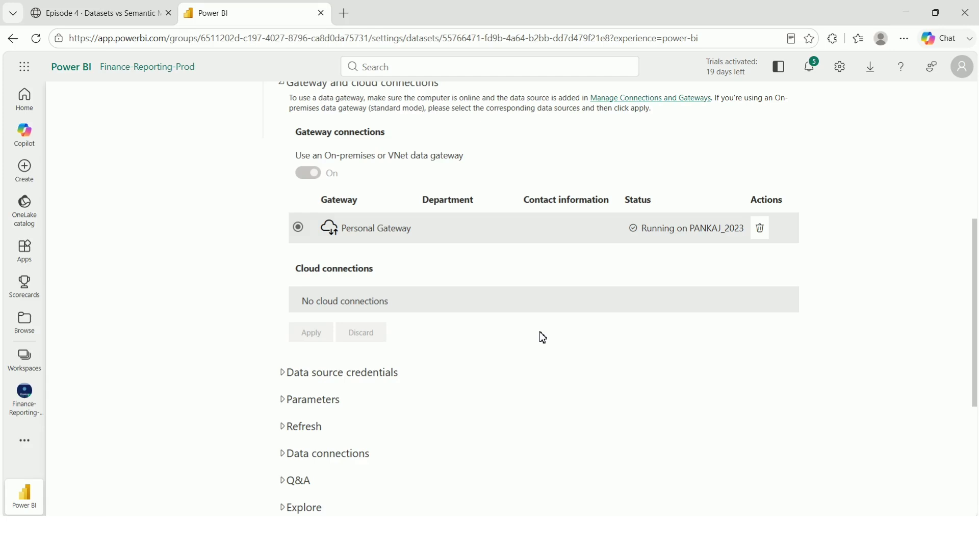
scroll(540, 331, "up", 5)
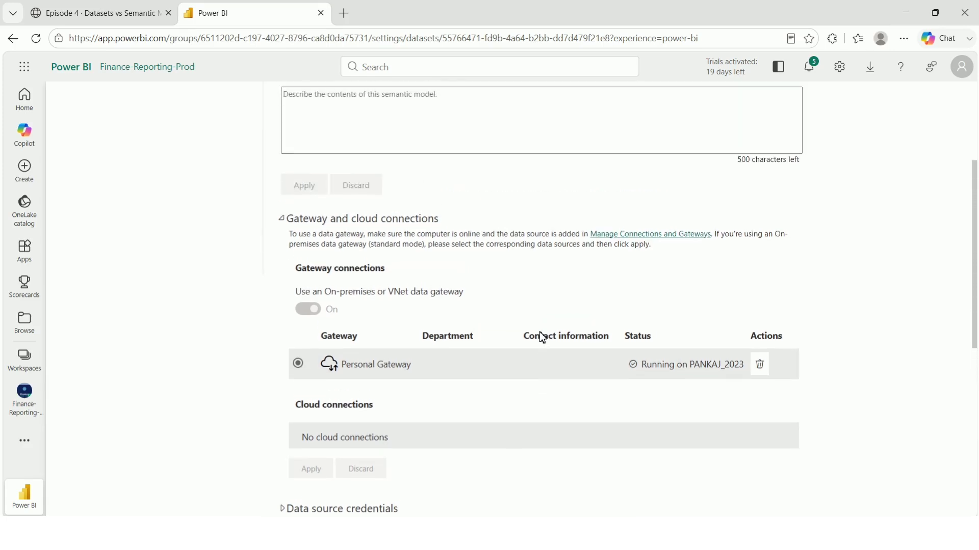
scroll(476, 262, "down", 7)
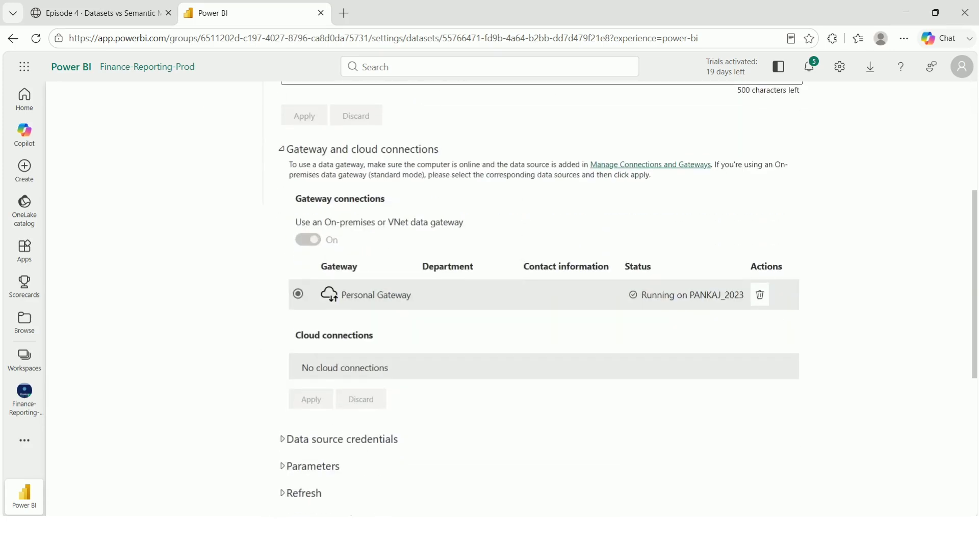
- Expand the data source credentials, parameters and refresh sections of the semantic model settings and review their options
left_click(372, 247)
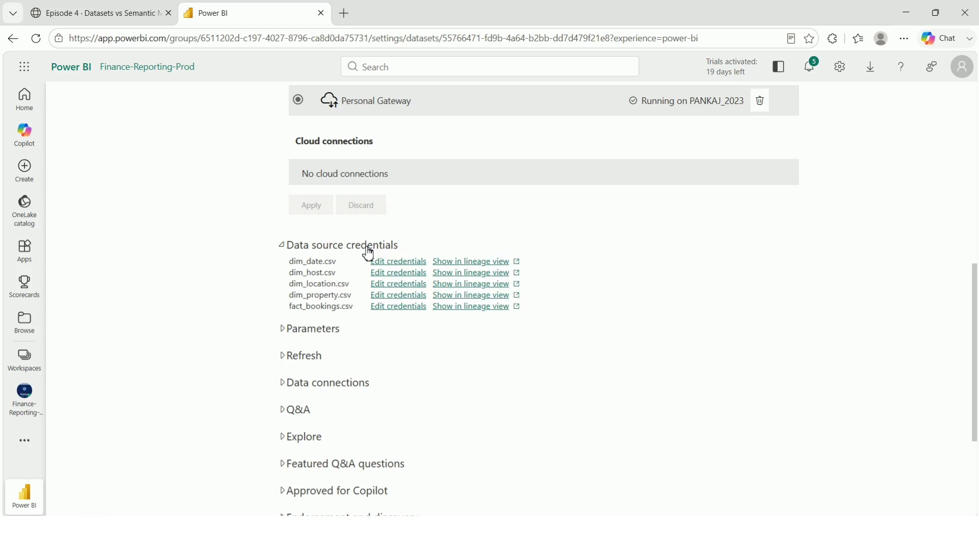
left_click(303, 333)
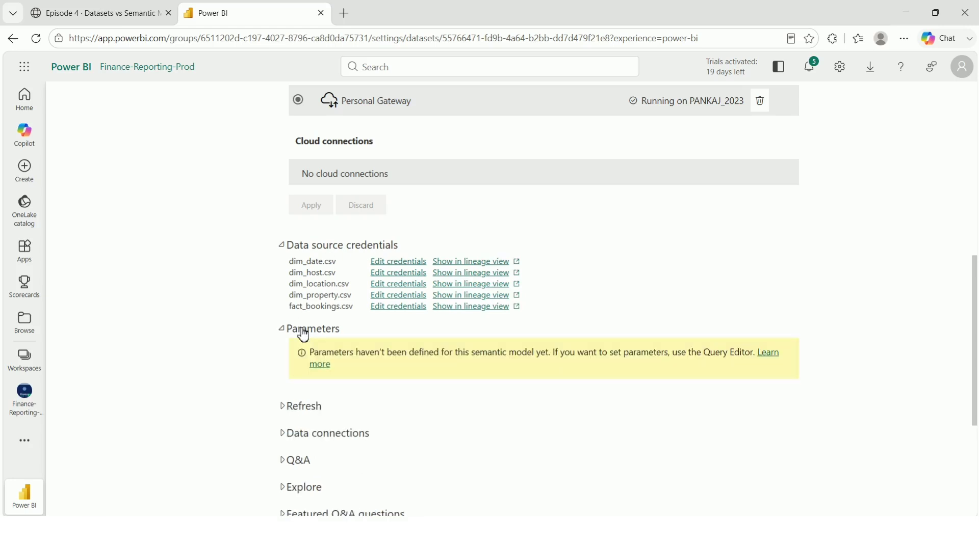
scroll(303, 335, "down", 1)
left_click(304, 343)
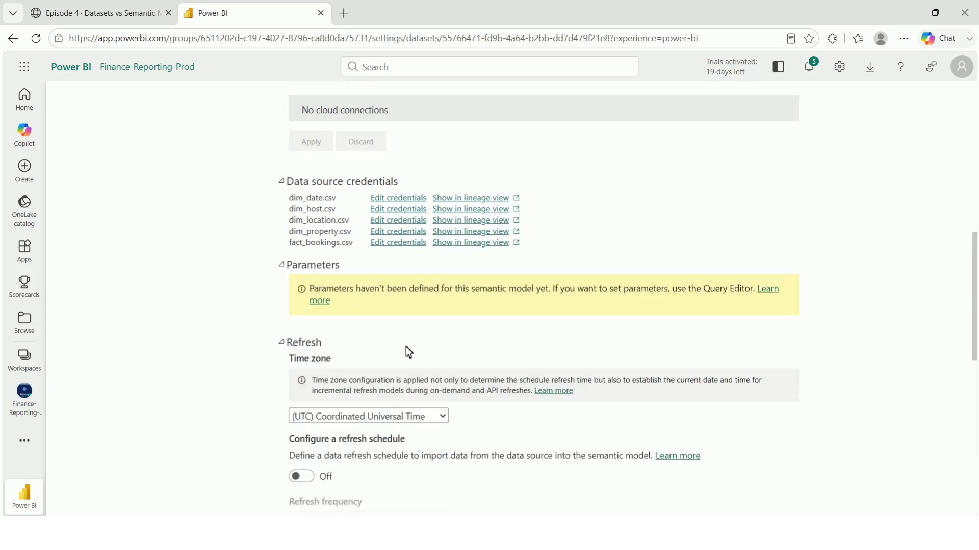
scroll(407, 348, "down", 2)
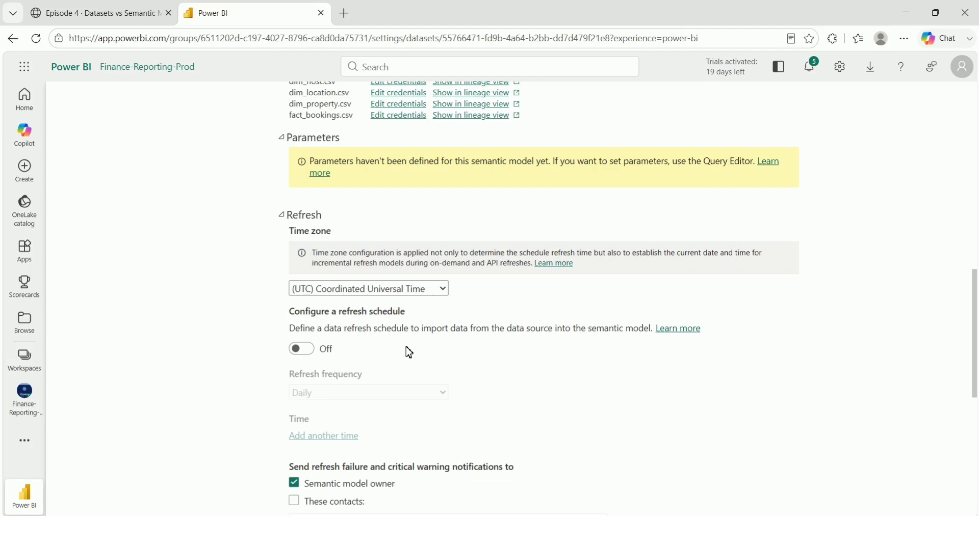
scroll(408, 352, "down", 3)
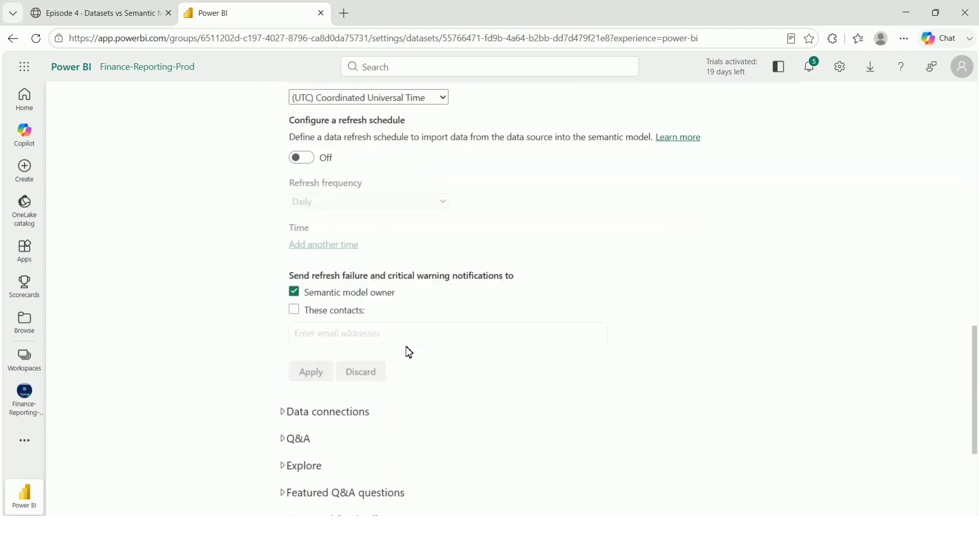
scroll(408, 352, "up", 9)
scroll(408, 352, "up", 5)
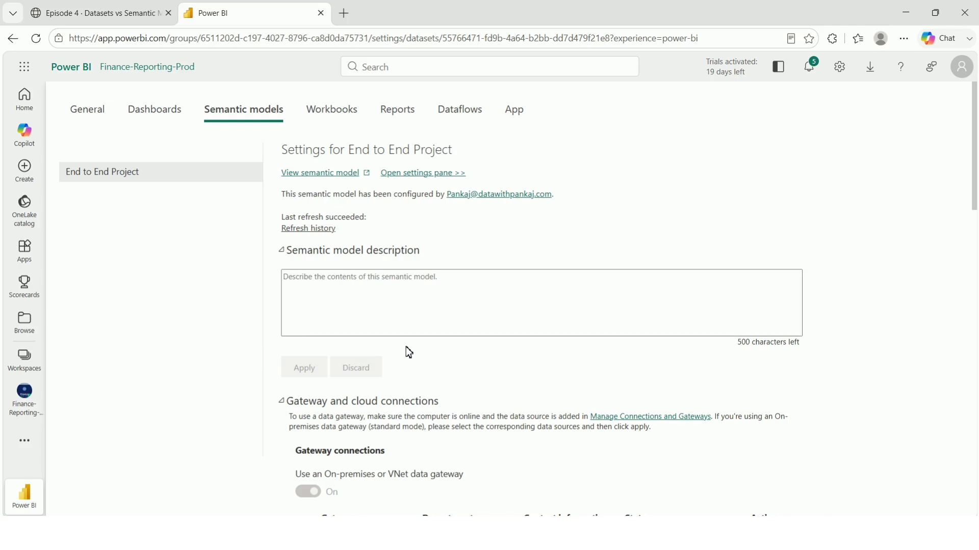
scroll(406, 349, "down", 5)
scroll(374, 320, "down", 4)
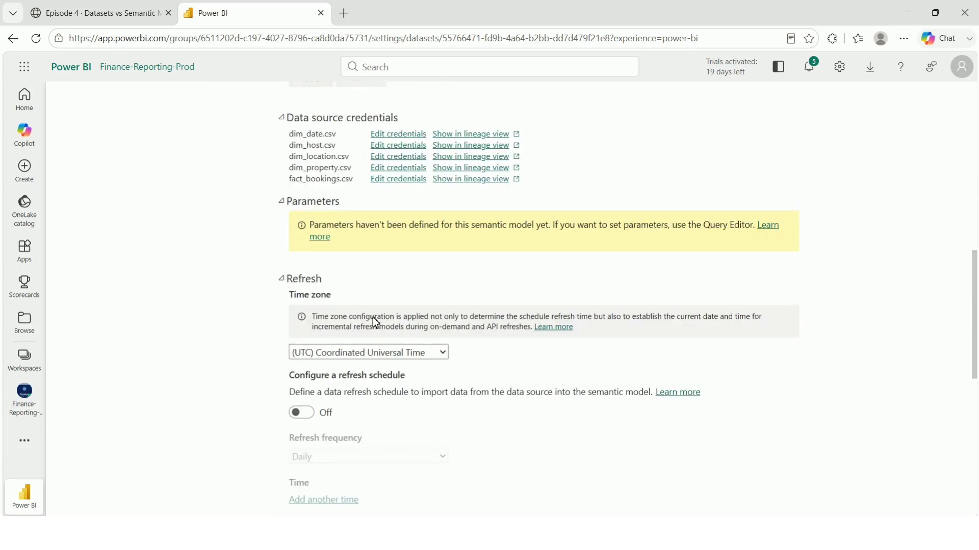
- Turn on the daily refresh schedule with times of 1:00 AM and 1:30 AM, leaving the settings without applying them
scroll(375, 323, "down", 3)
left_click(302, 221)
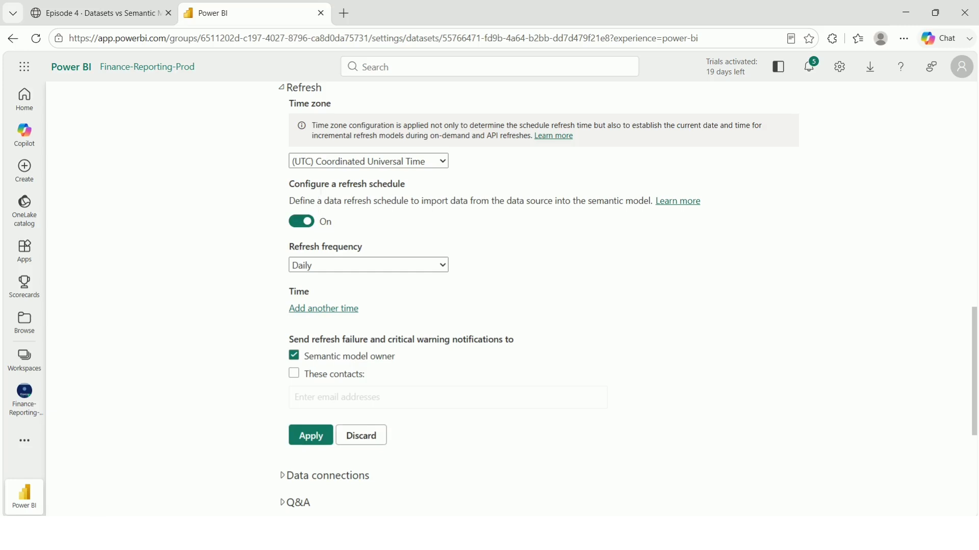
left_click(324, 309)
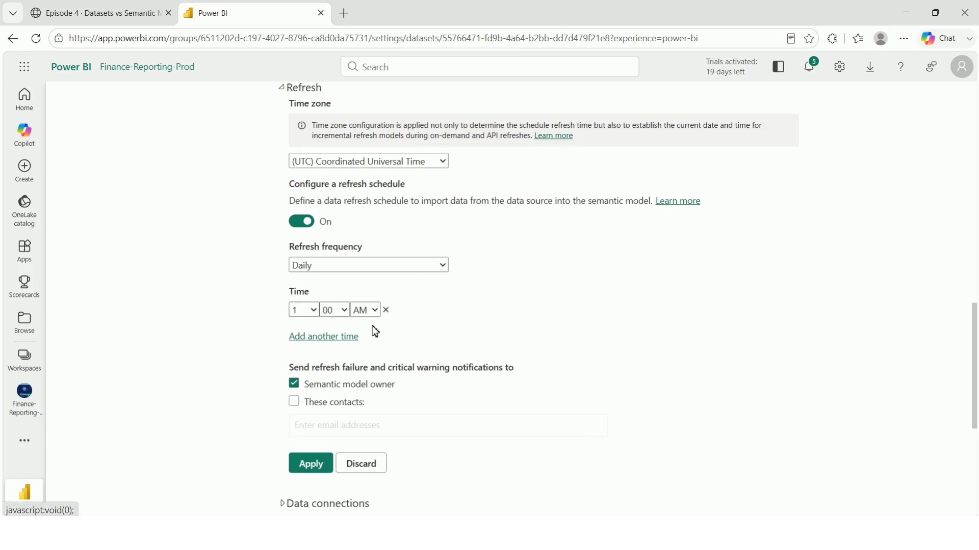
left_click(328, 336)
left_click(340, 340)
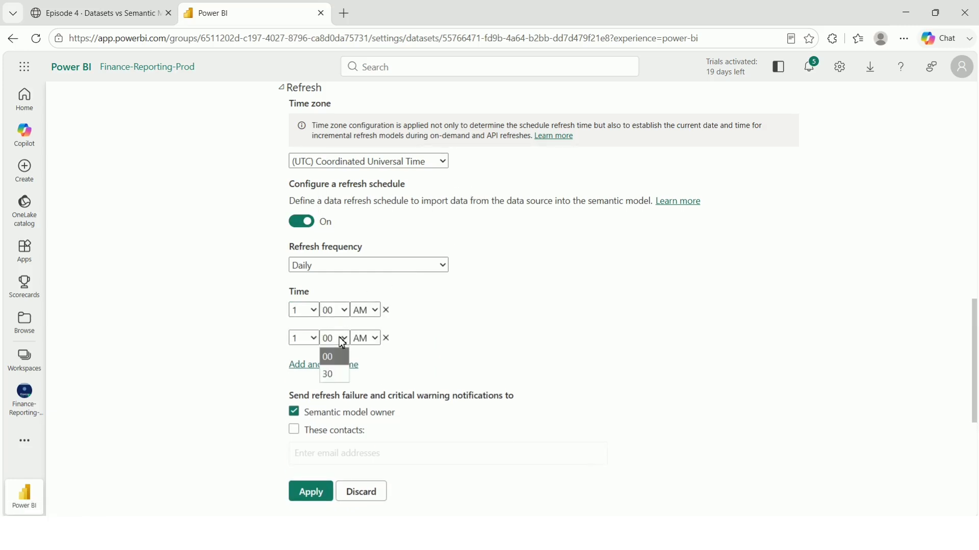
left_click(335, 373)
scroll(351, 393, "down", 5)
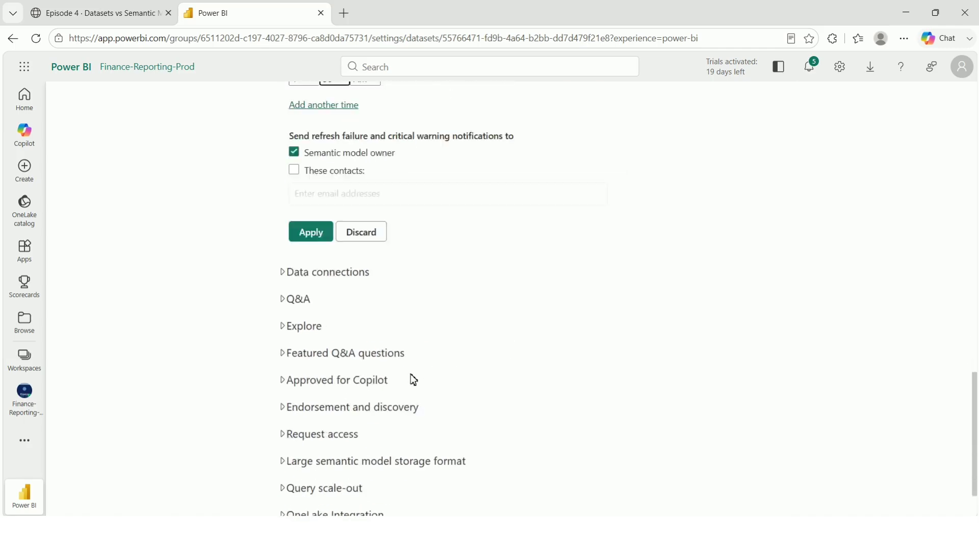
scroll(413, 380, "up", 5)
scroll(411, 380, "up", 5)
scroll(413, 380, "down", 5)
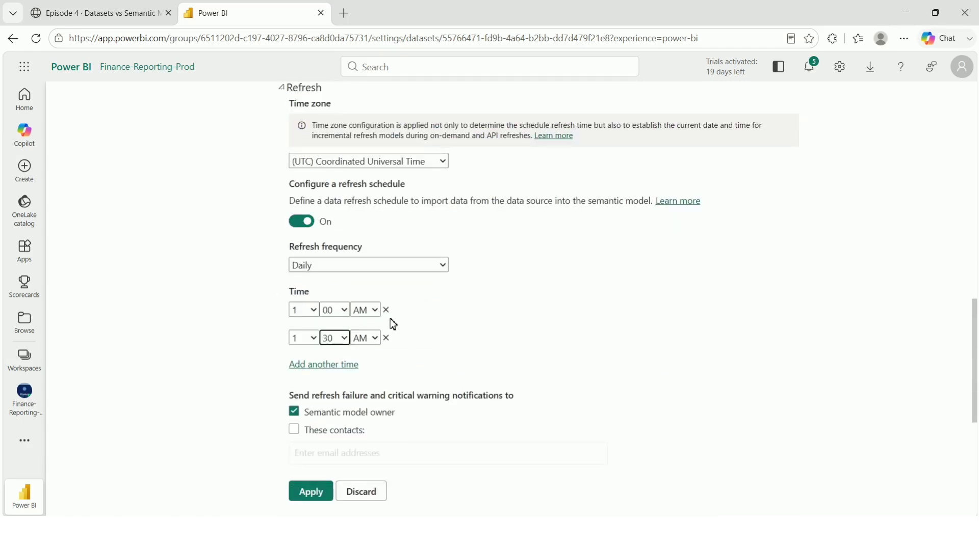
scroll(392, 323, "up", 4)
scroll(392, 323, "up", 10)
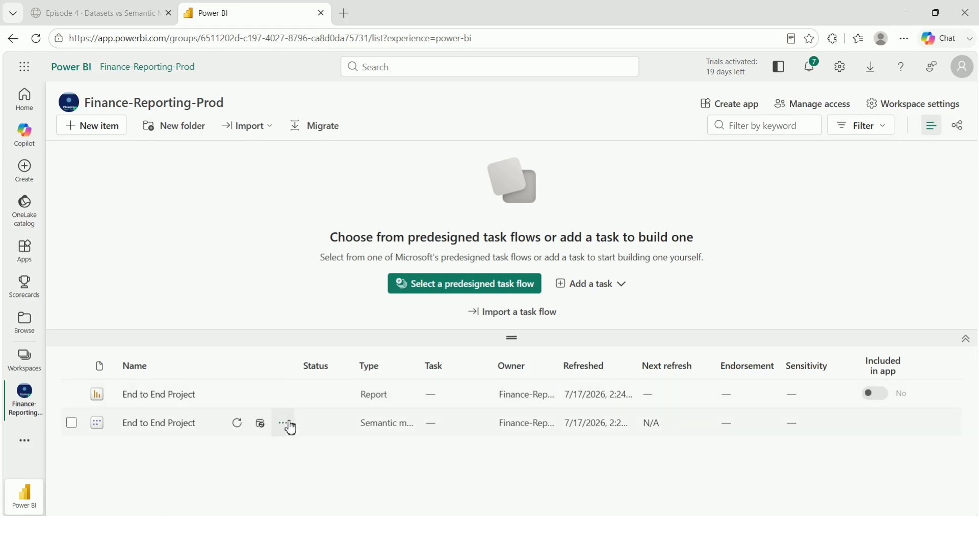
- Explore the End to End Project semantic model's data and add the Total Revenue measure from Core Revenue KPIs
left_click(291, 427)
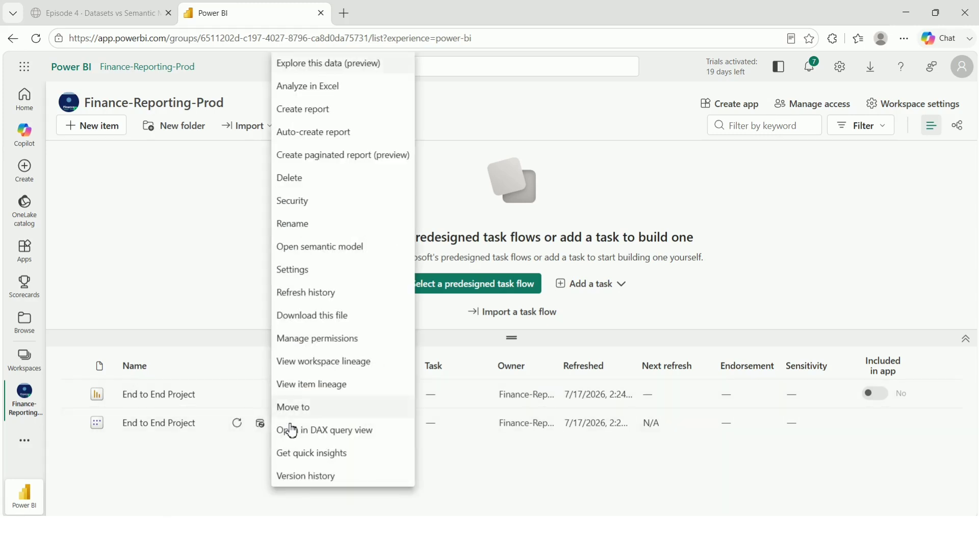
left_click(321, 66)
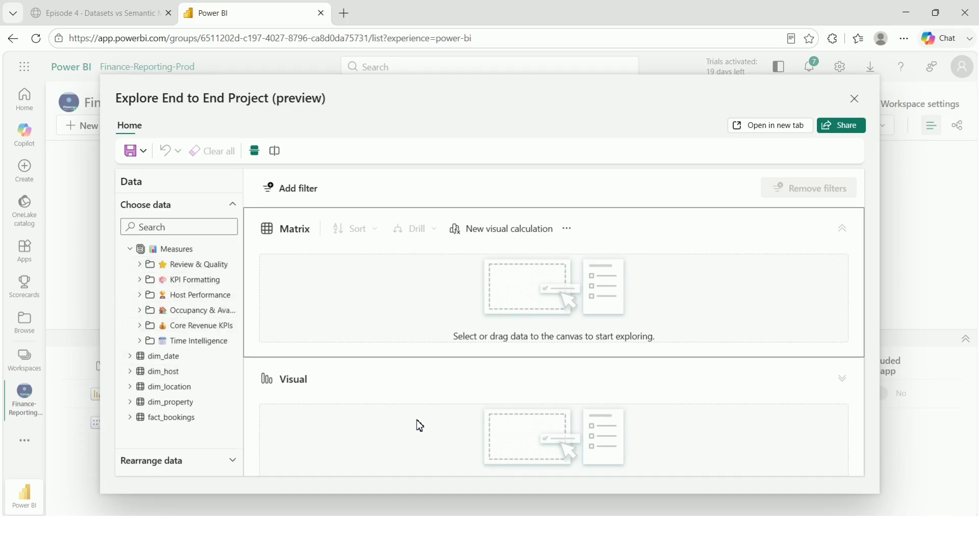
left_click(148, 327)
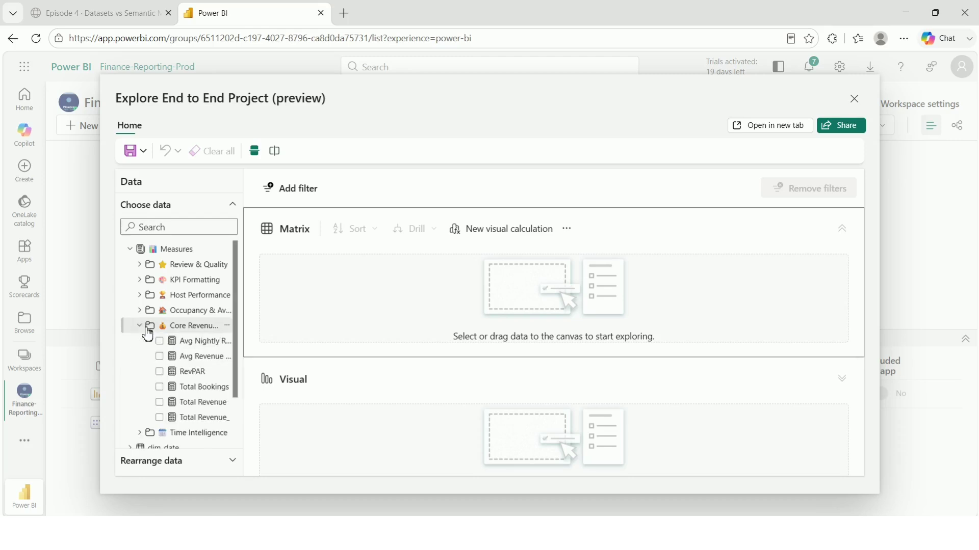
left_click(169, 406)
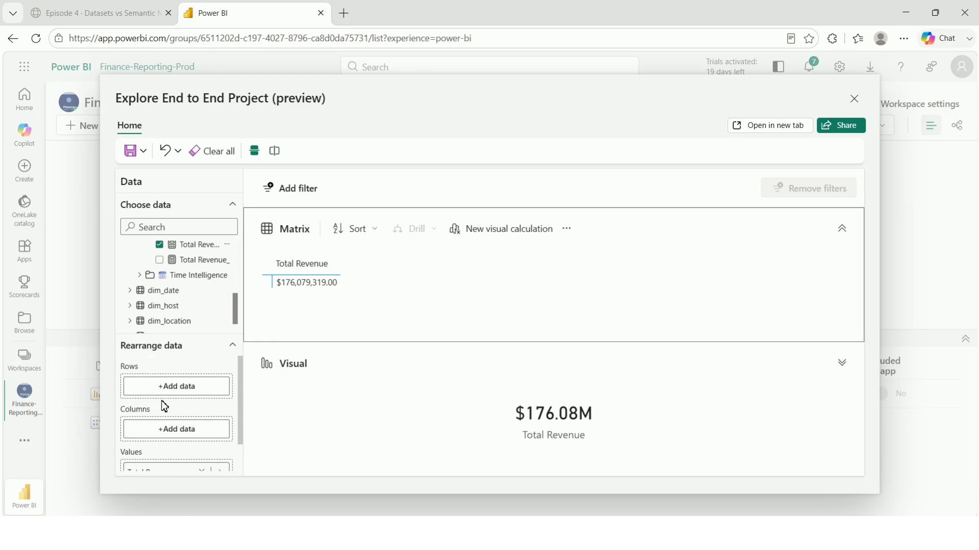
- Add the year field from dim_date to the exploration and place it in the matrix rows
left_click(173, 390)
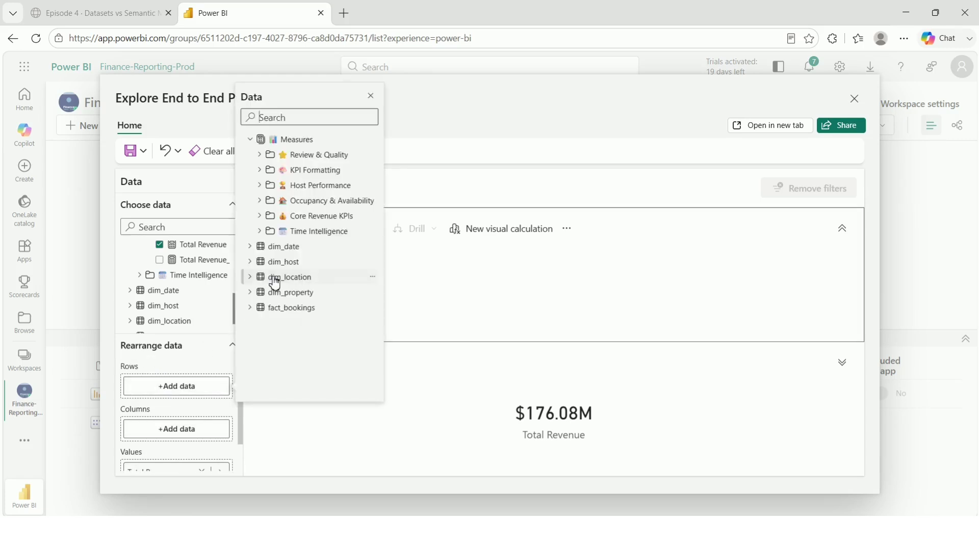
left_click(250, 246)
scroll(286, 316, "down", 2)
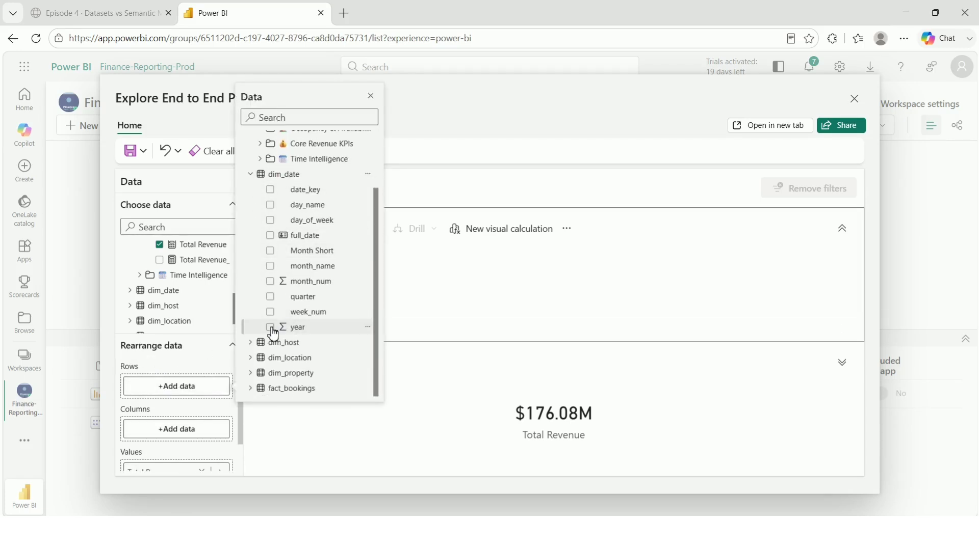
left_click(270, 328)
left_click(582, 192)
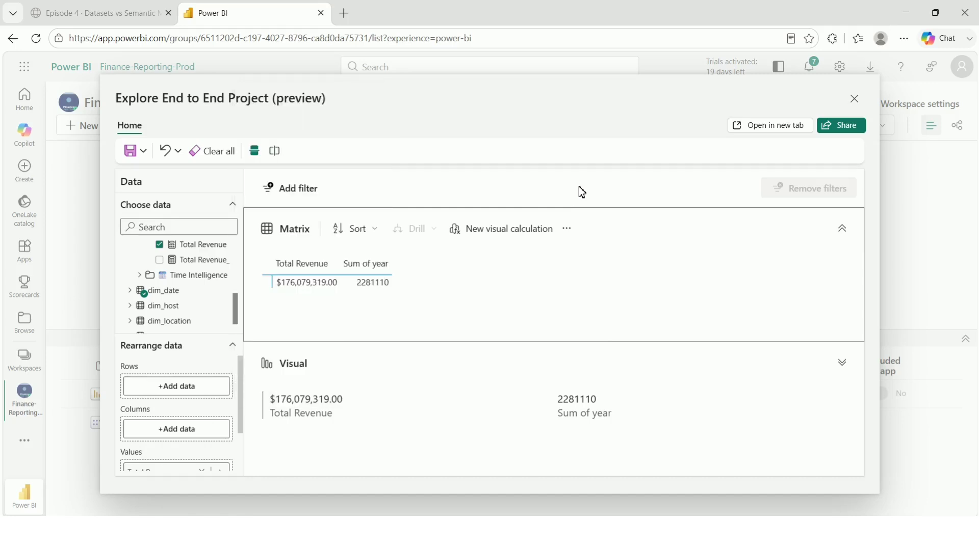
scroll(169, 398, "down", 2)
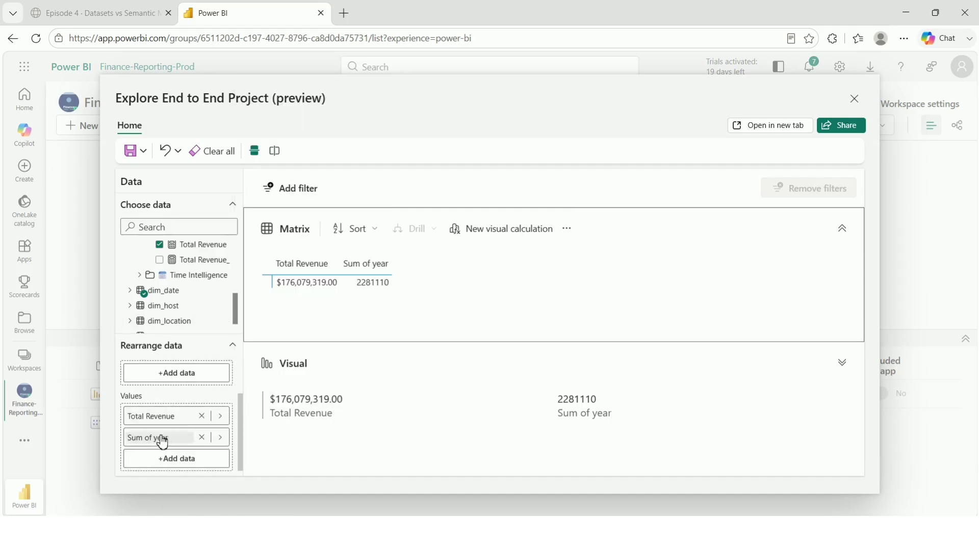
left_click_drag(162, 439, 155, 395)
left_click(155, 393)
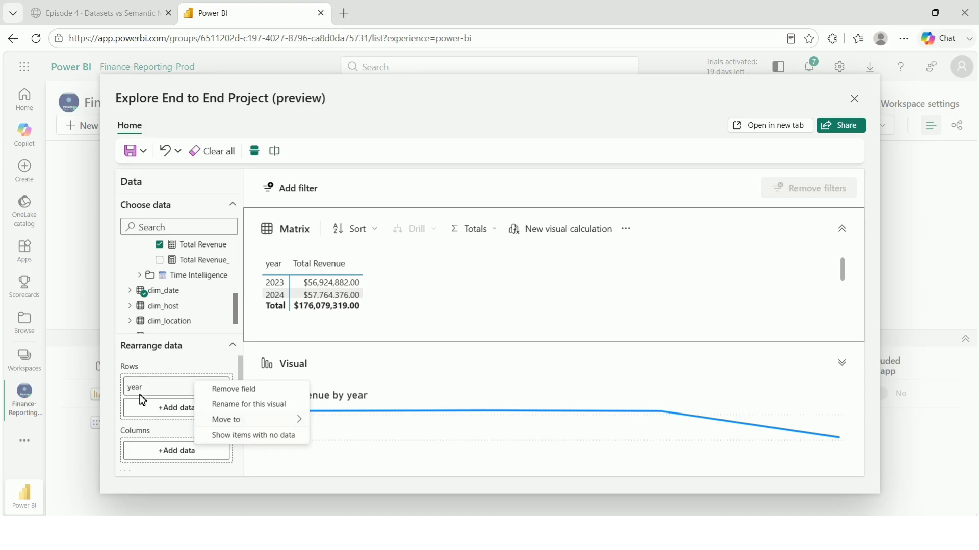
- Collapse the data arrangement section and lay out the matrix and visual side by side
left_click(177, 353)
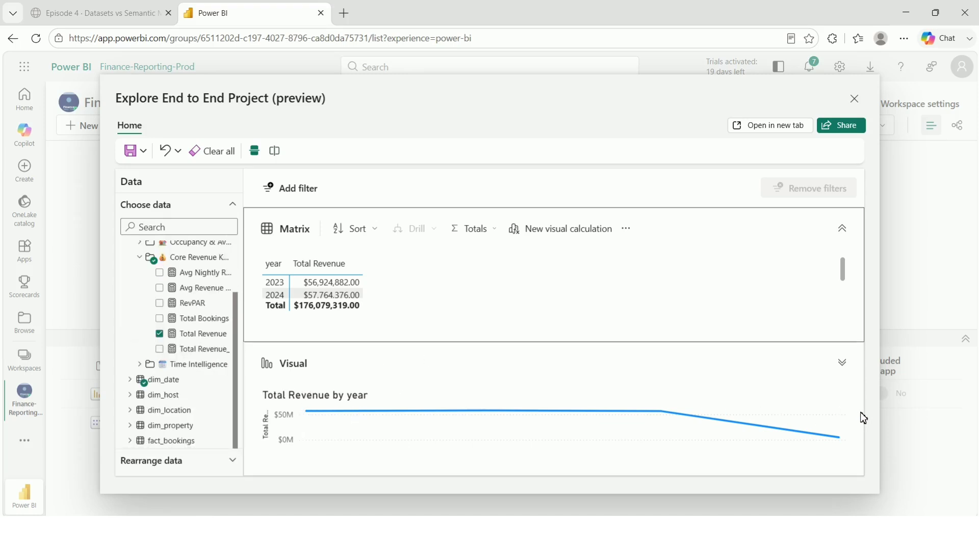
left_click(274, 152)
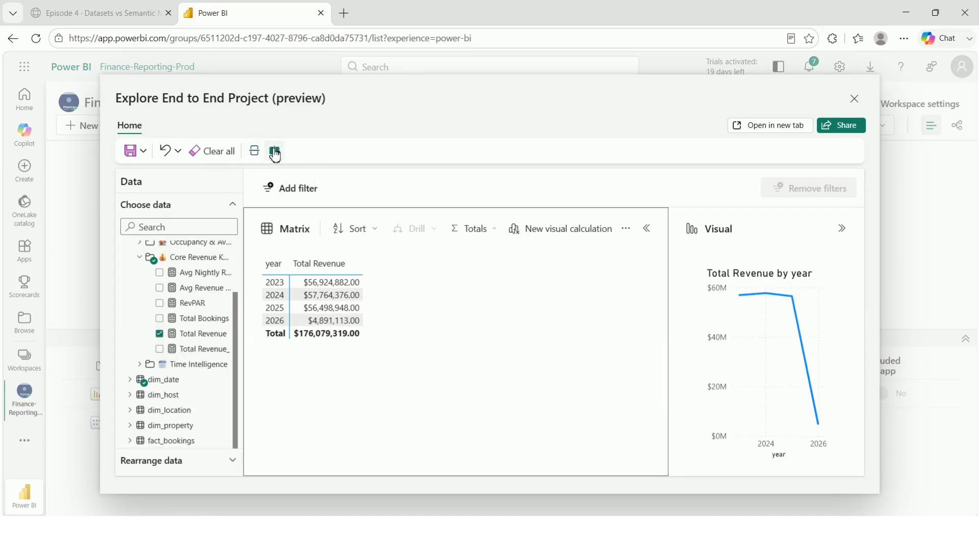
- Clear all data from the exploration and close it without saving
left_click(215, 153)
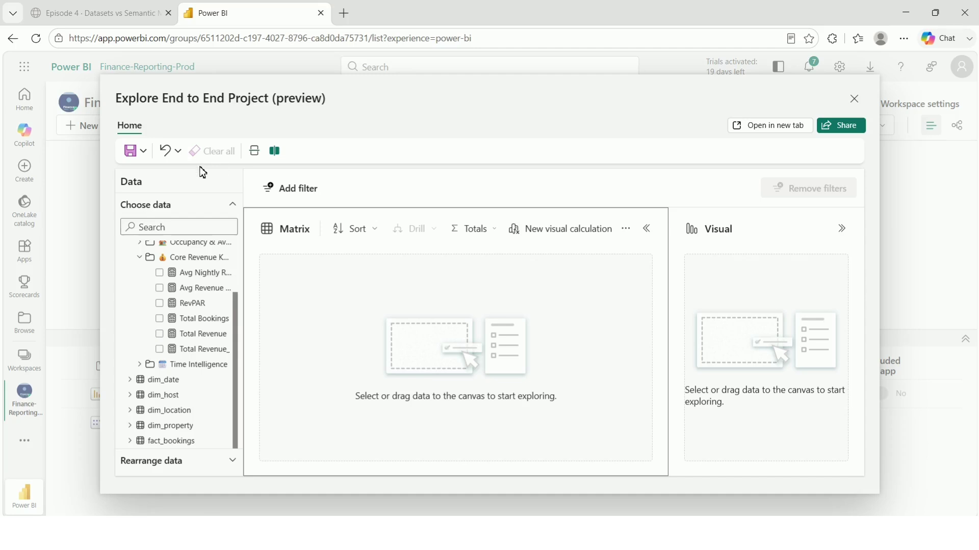
left_click(855, 99)
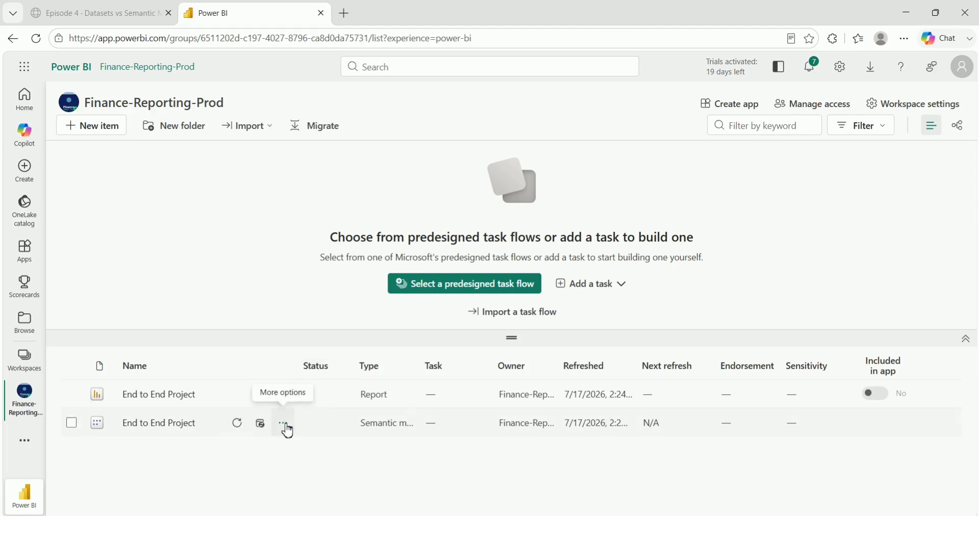
- Create a report from the End to End Project semantic model with a pie chart of Total Revenue from Core Revenue KPIs
left_click(282, 425)
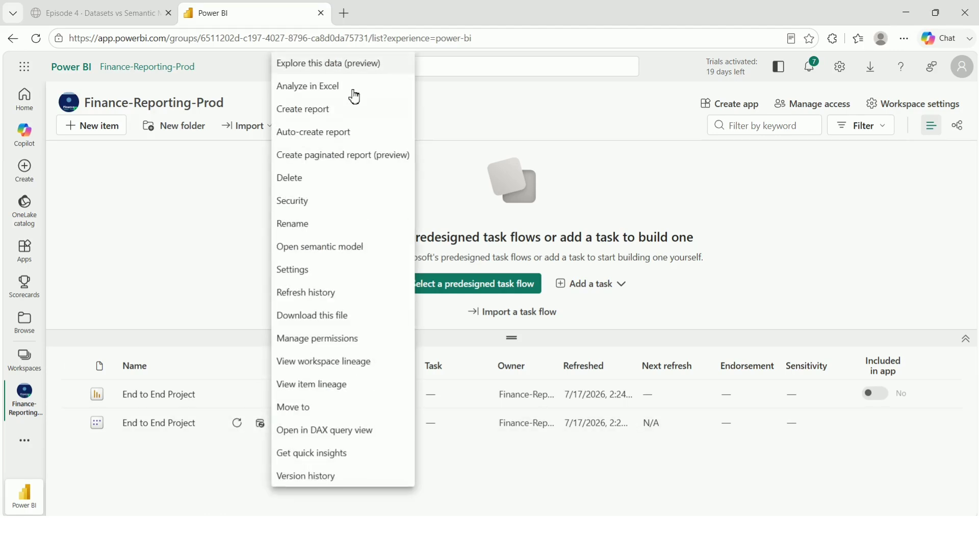
left_click(325, 115)
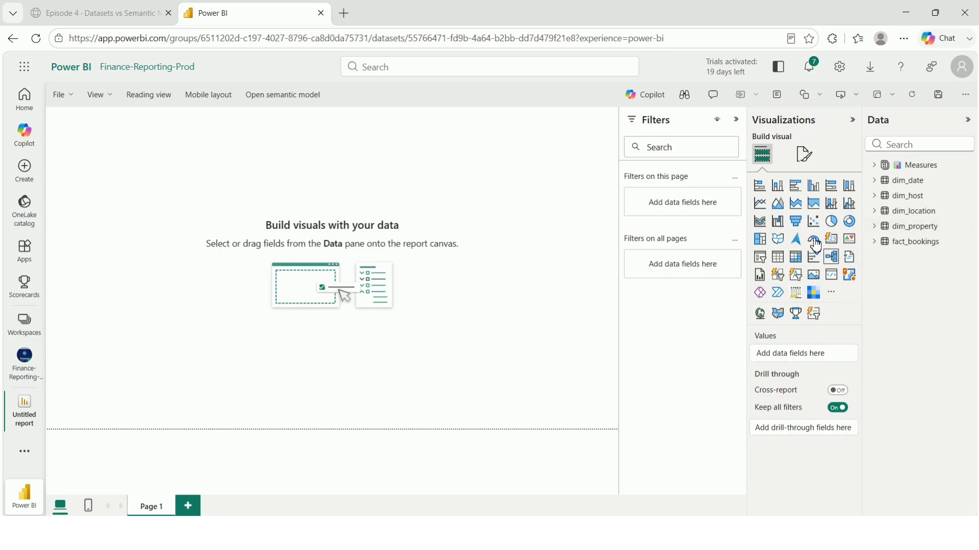
left_click(831, 221)
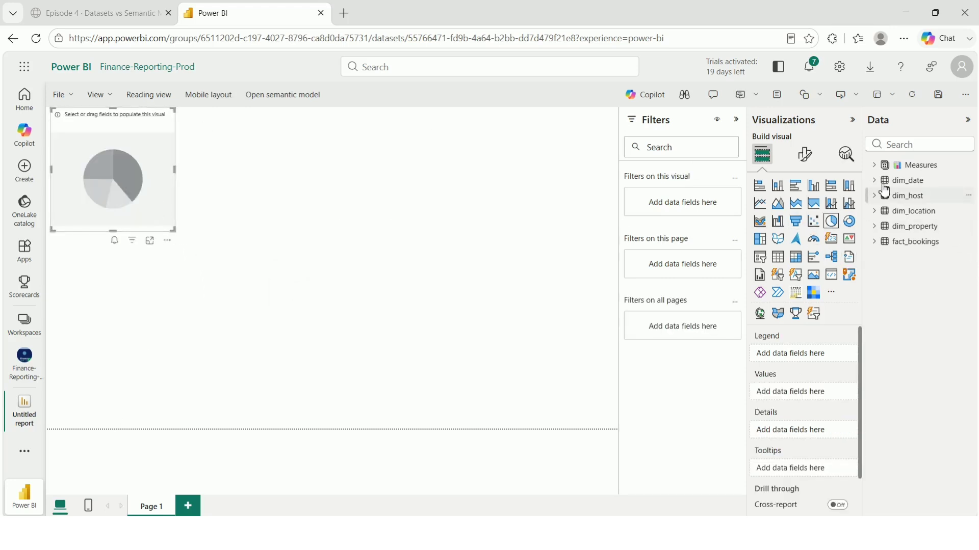
left_click(875, 166)
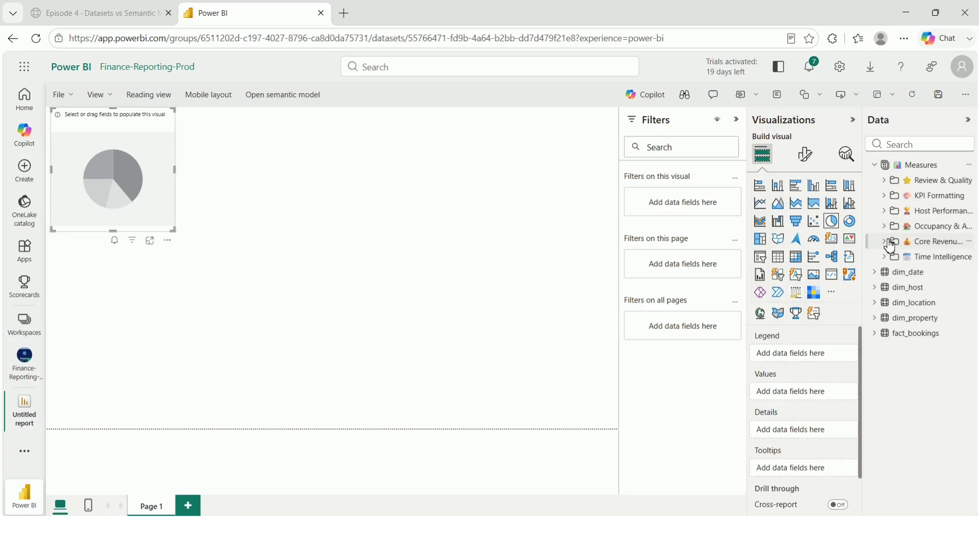
left_click(890, 245)
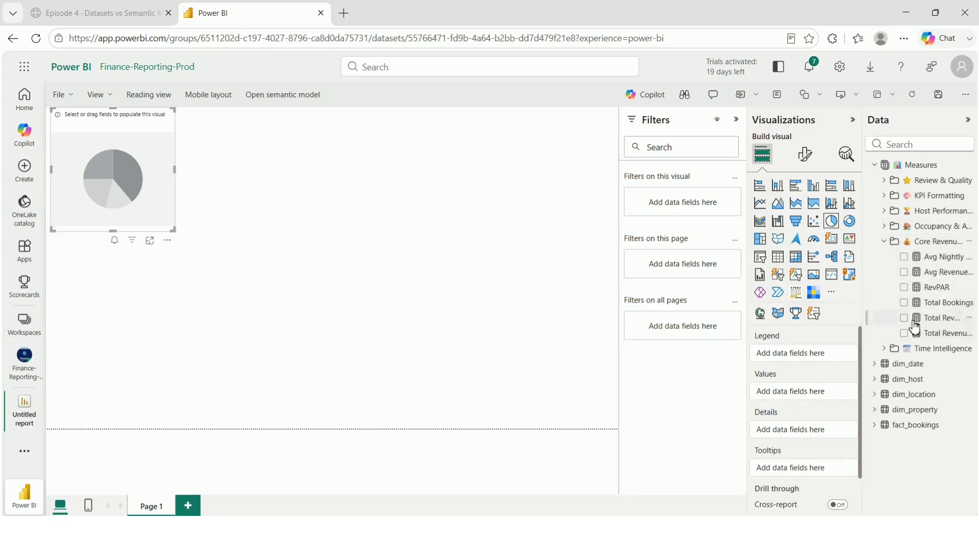
left_click(913, 321)
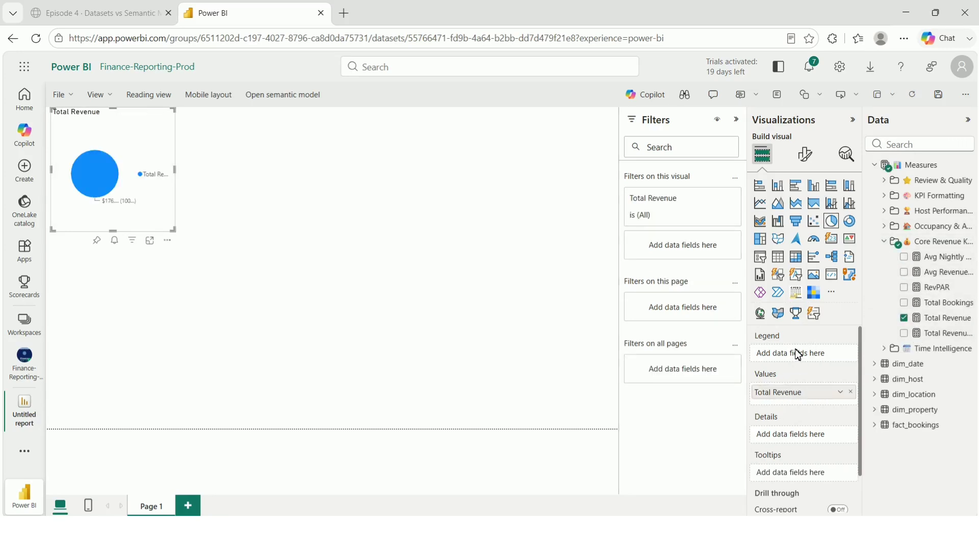
- Try city from dim_location as the pie chart's legend and remove it again
left_click(875, 379)
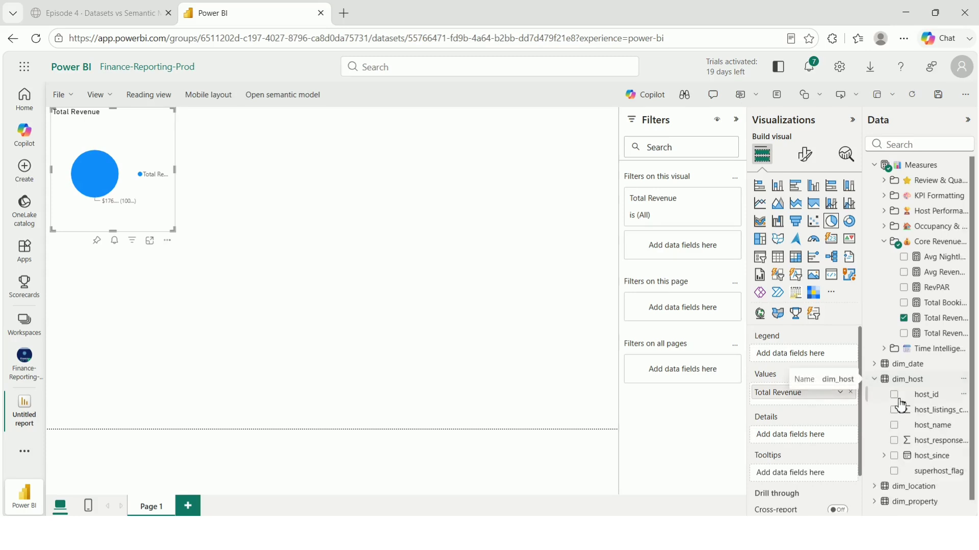
scroll(913, 428, "down", 1)
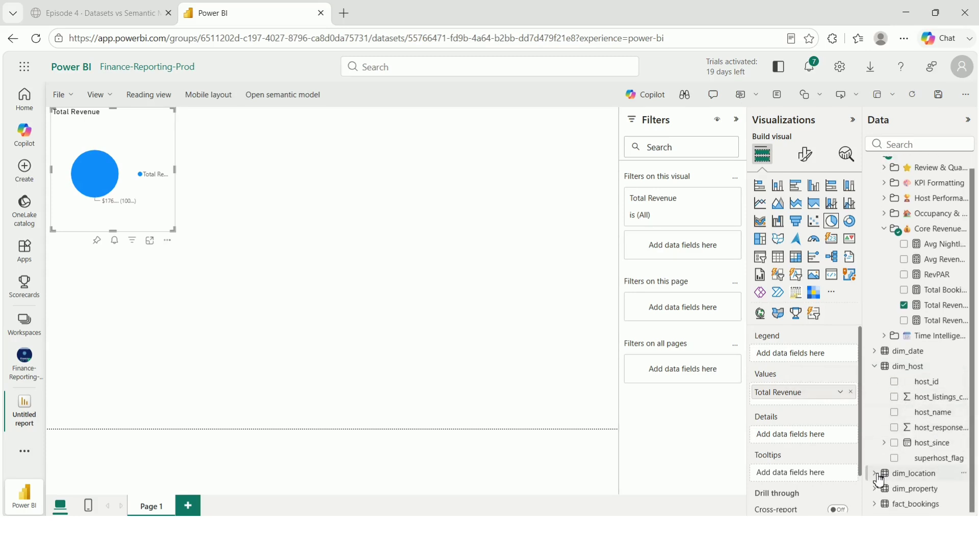
left_click(879, 475)
scroll(911, 460, "down", 2)
scroll(910, 460, "down", 1)
left_click_drag(925, 368, 821, 360)
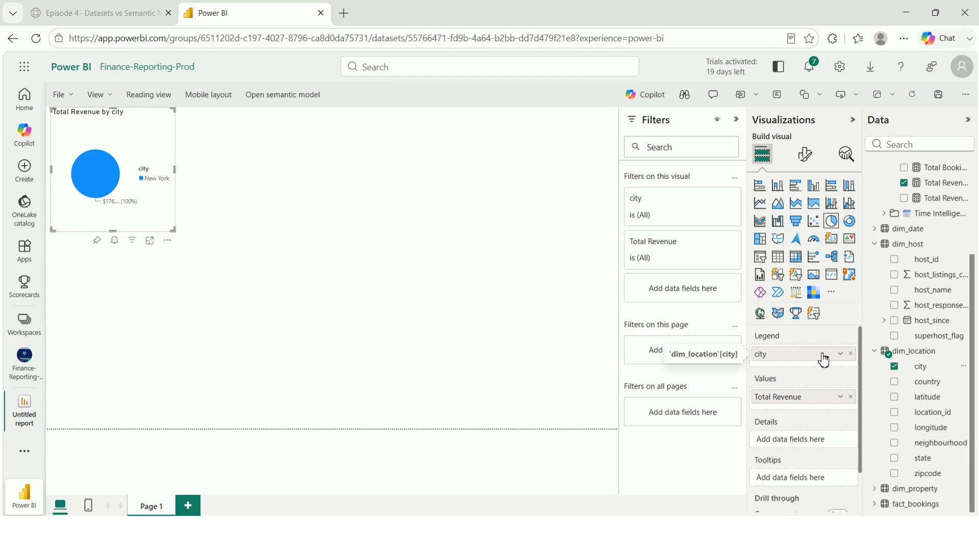
left_click(850, 354)
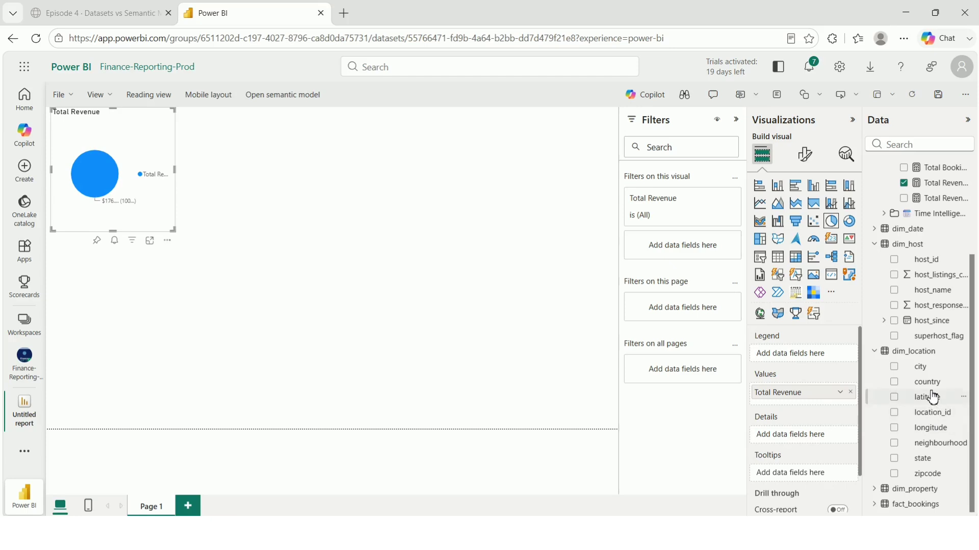
- Add room_type from dim_property as the pie chart's legend and enlarge the chart on the page
scroll(932, 397, "up", 1)
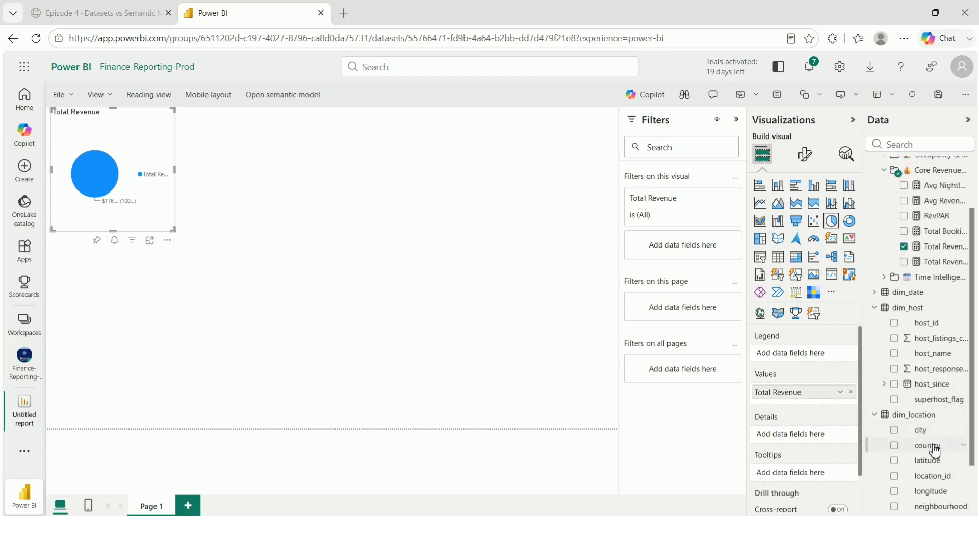
scroll(928, 390, "up", 1)
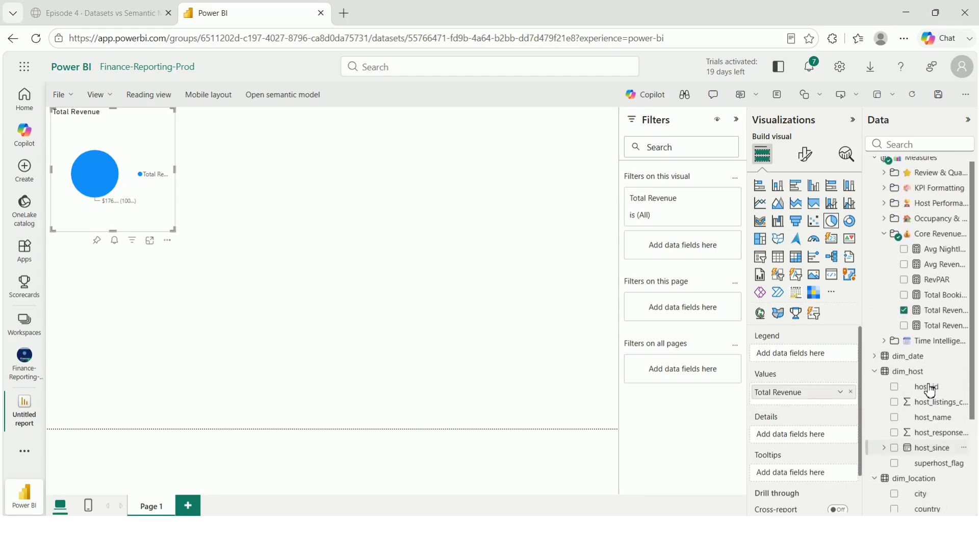
scroll(925, 342, "down", 2)
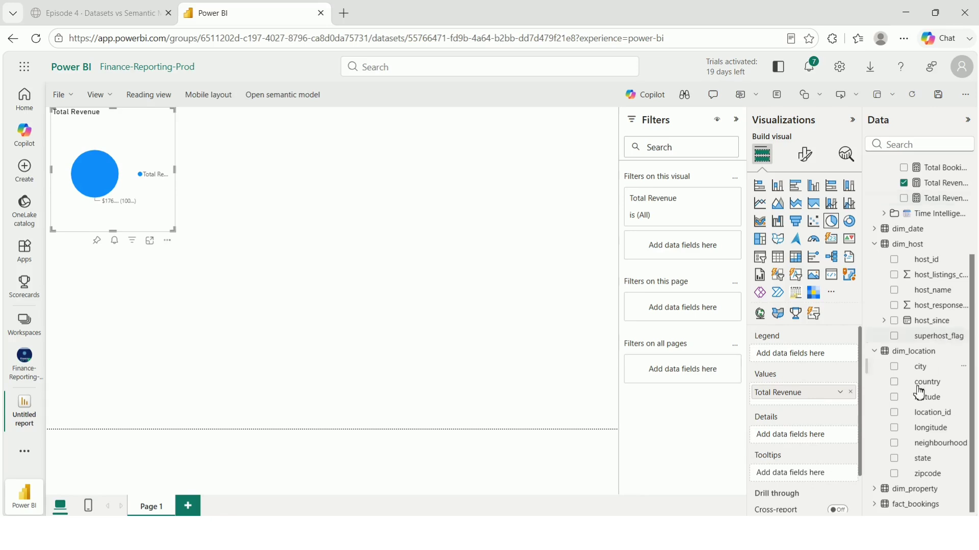
left_click(882, 494)
scroll(932, 443, "down", 2)
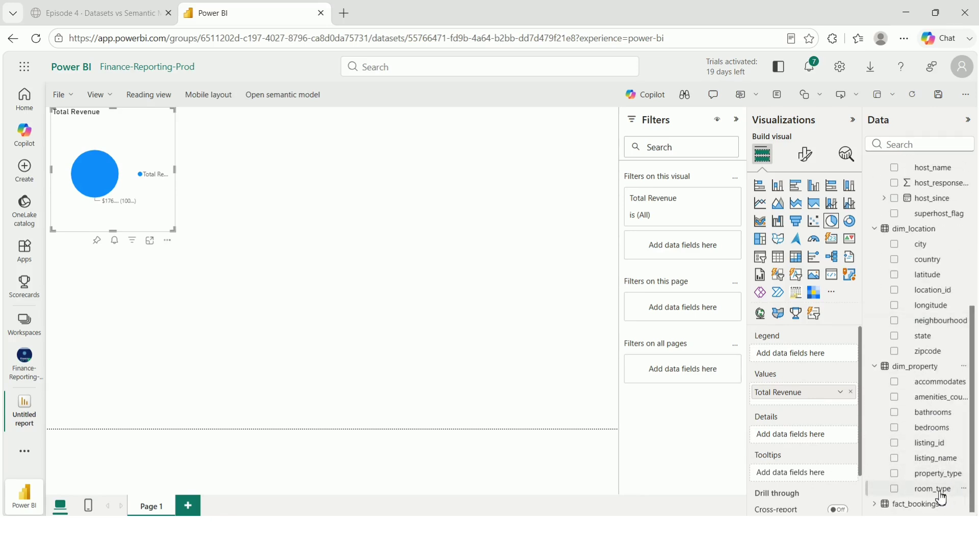
left_click_drag(938, 490, 830, 363)
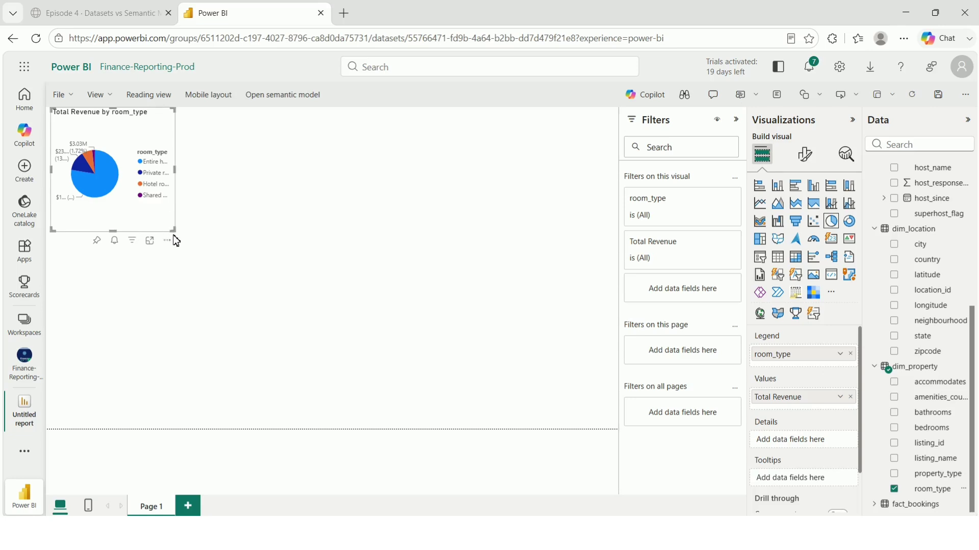
left_click_drag(174, 232, 376, 393)
left_click(491, 324)
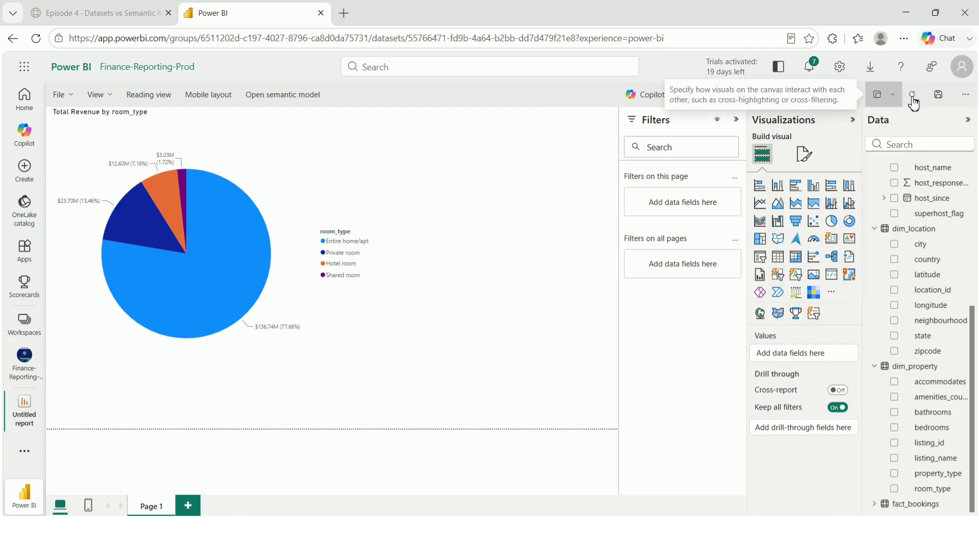
- Save the report as Demo Report in Finance-Reporting-Prod and return to that workspace
left_click(938, 95)
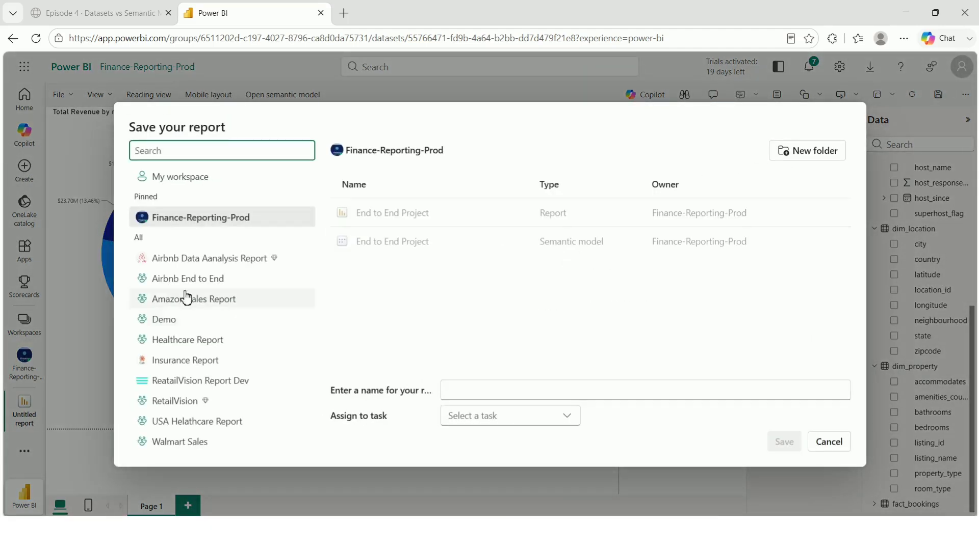
left_click(486, 393)
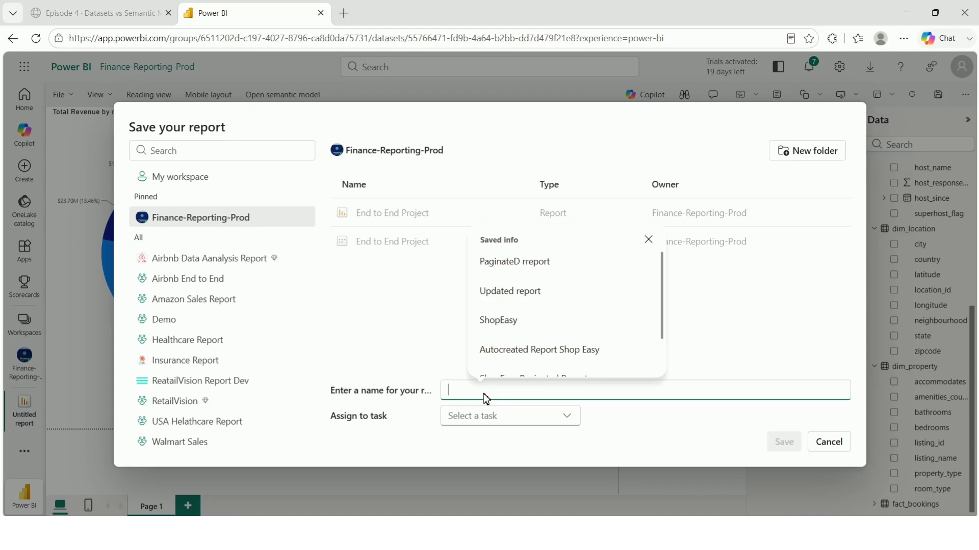
type("Demo Report")
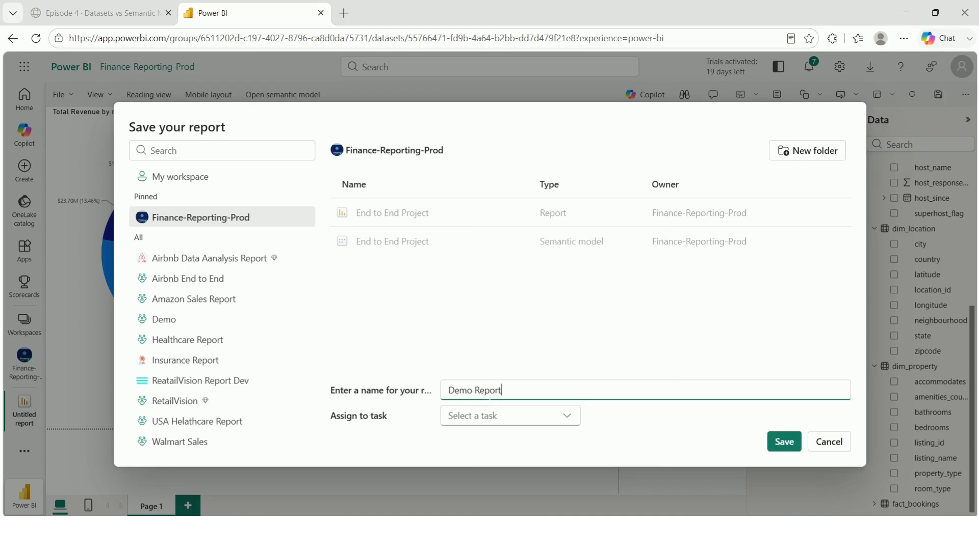
left_click(784, 436)
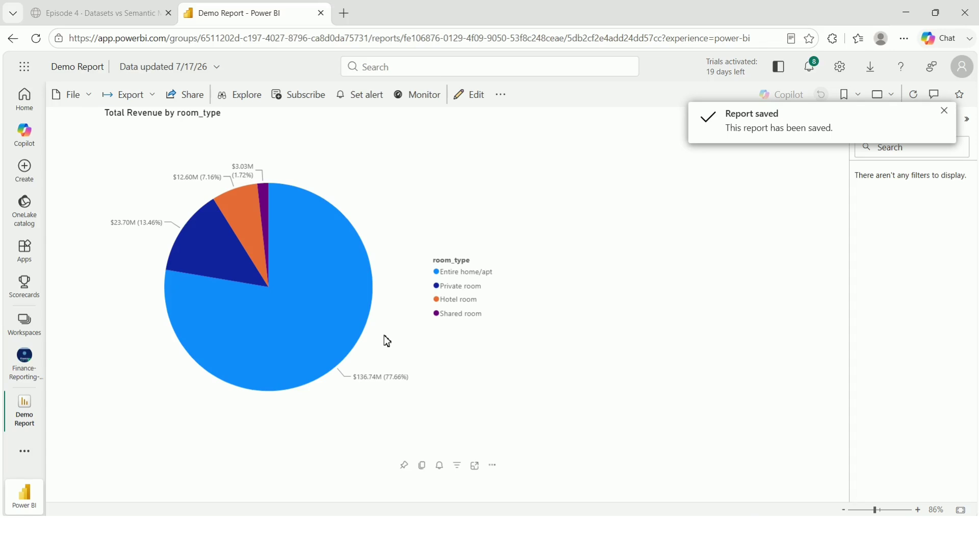
left_click(28, 330)
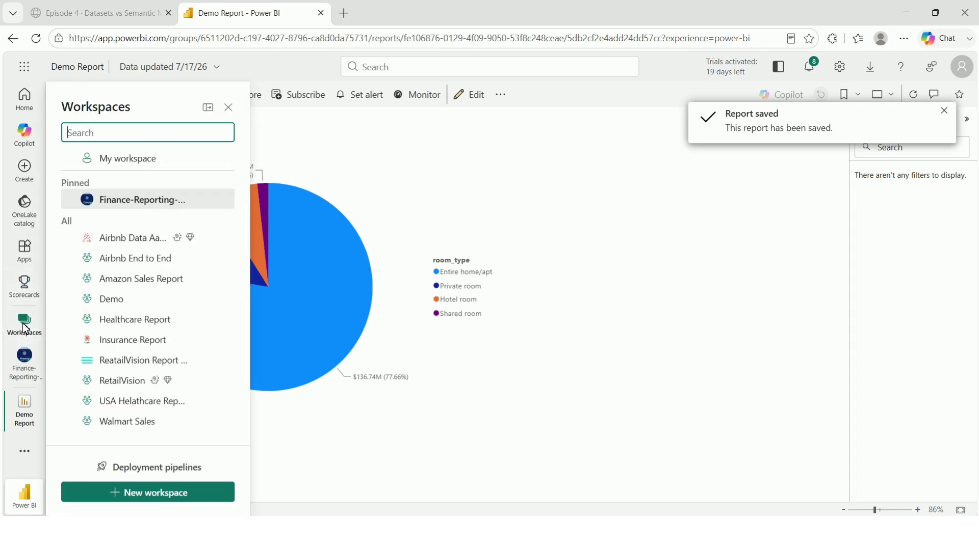
left_click(160, 205)
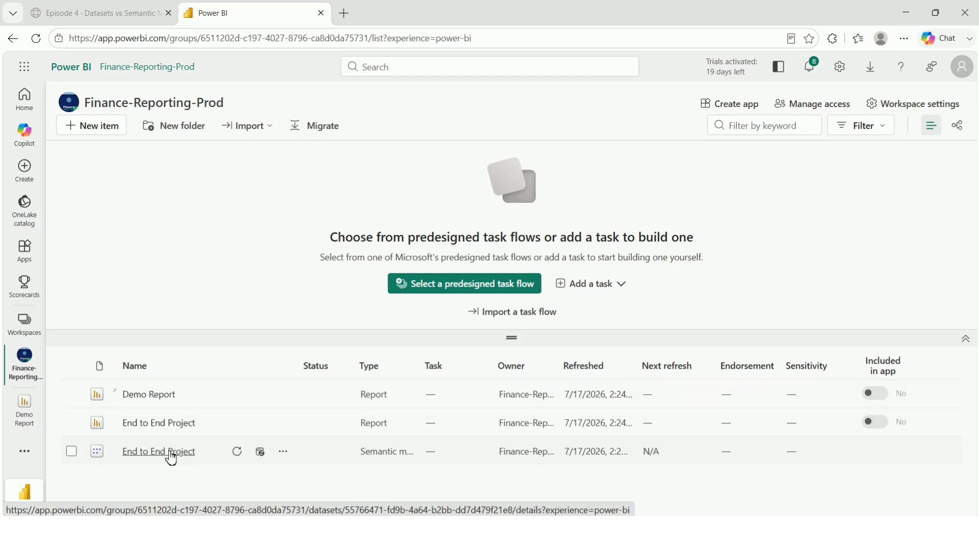
- Auto-create a report from the End to End Project semantic model and review its Avg Nights Per Booking narrative
left_click(284, 454)
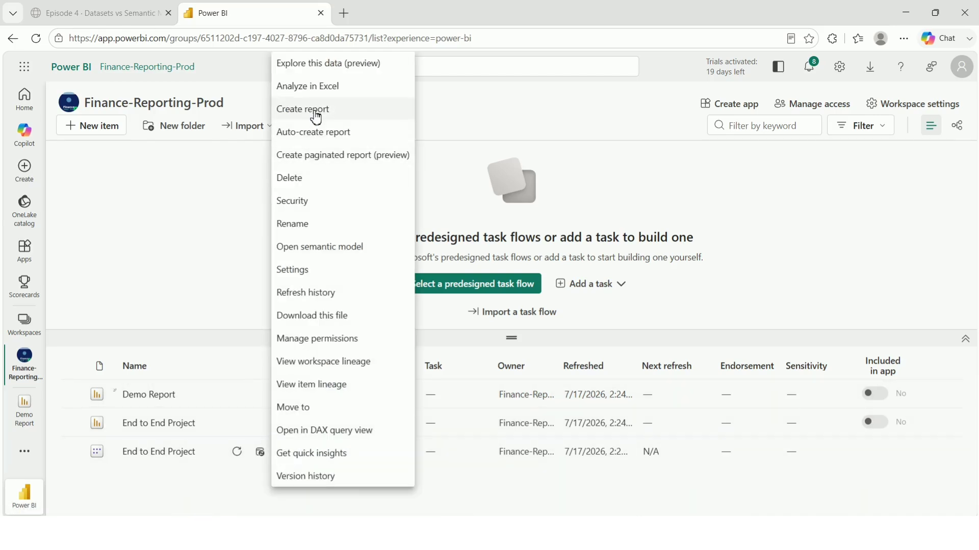
left_click(332, 133)
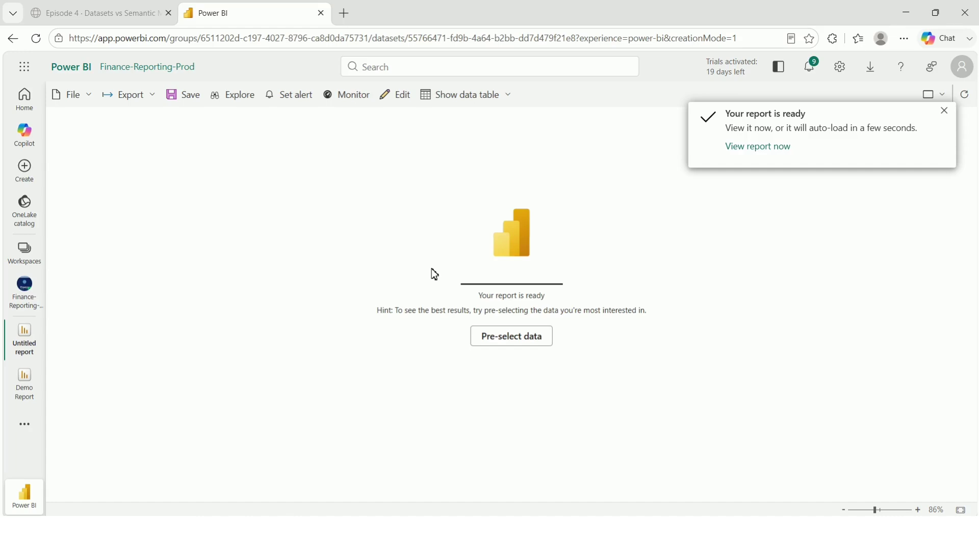
left_click(770, 150)
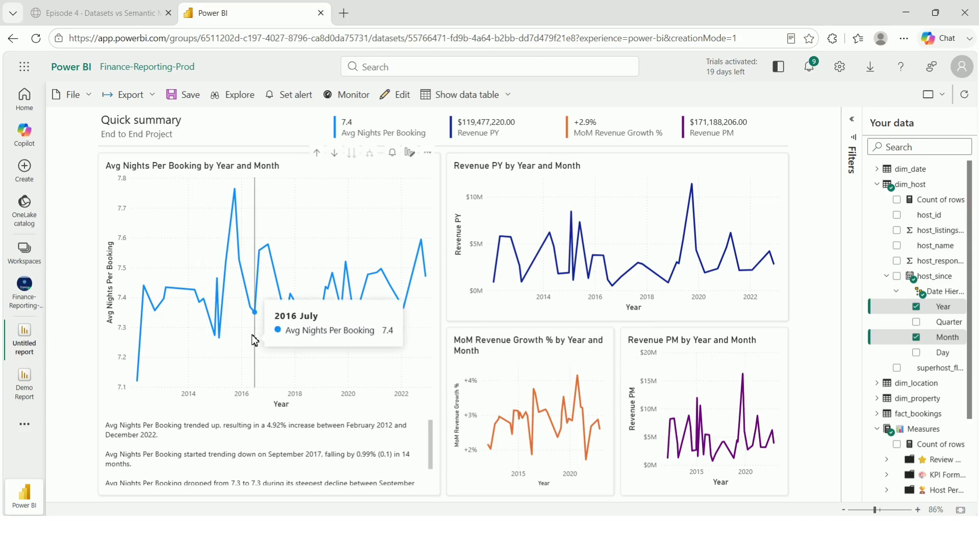
scroll(153, 448, "down", 1)
scroll(172, 464, "up", 1)
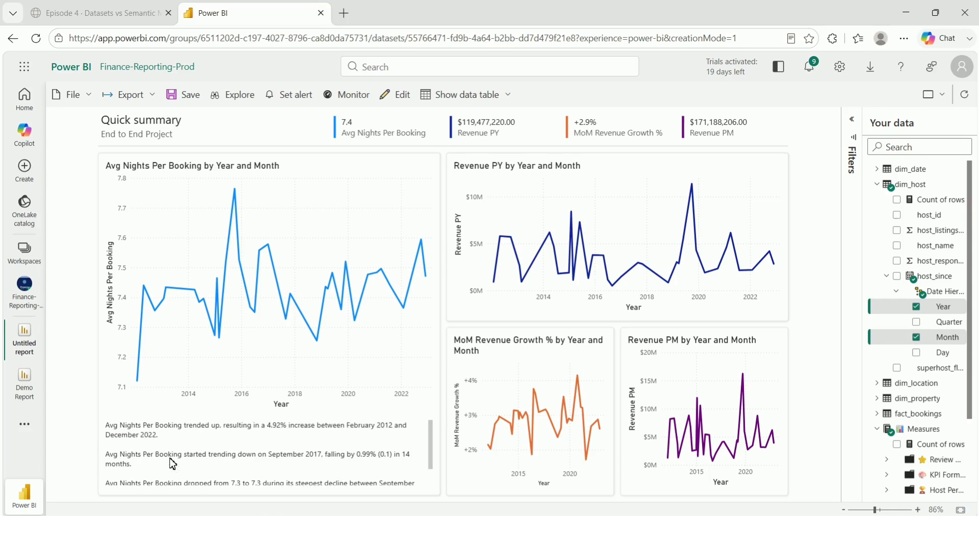
scroll(172, 464, "down", 1)
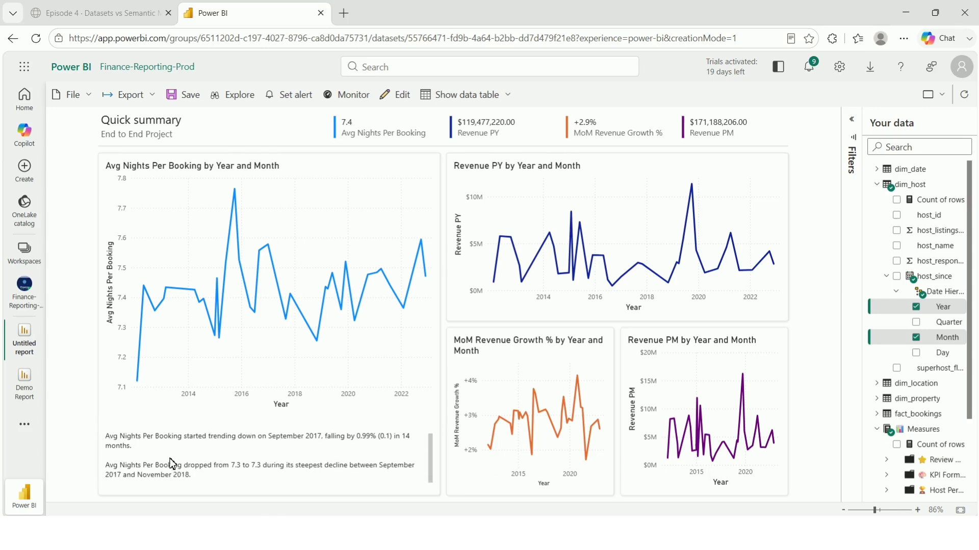
scroll(173, 464, "up", 1)
scroll(172, 464, "down", 1)
scroll(172, 464, "up", 1)
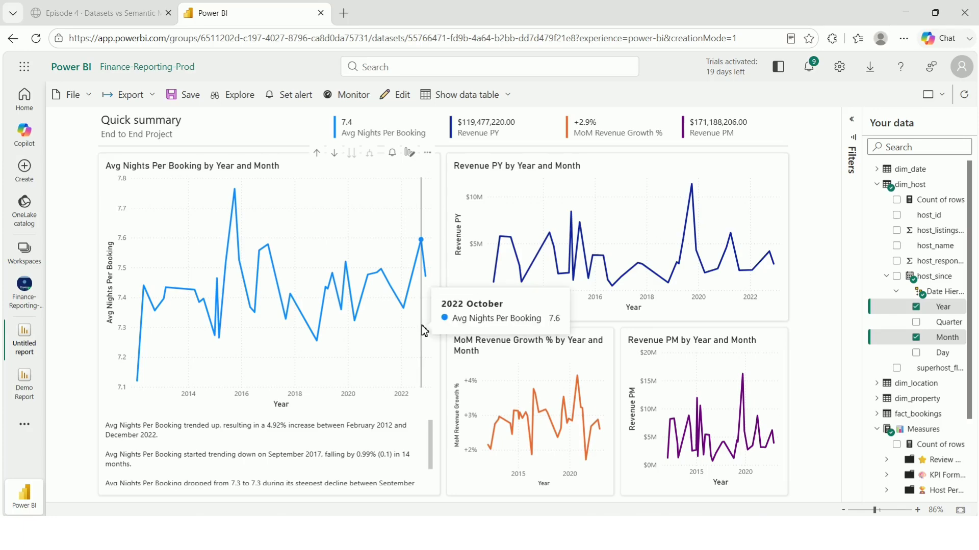
- Save the auto-created report as "Auto created" in Finance-Reporting-Prod and return to that workspace
left_click(177, 96)
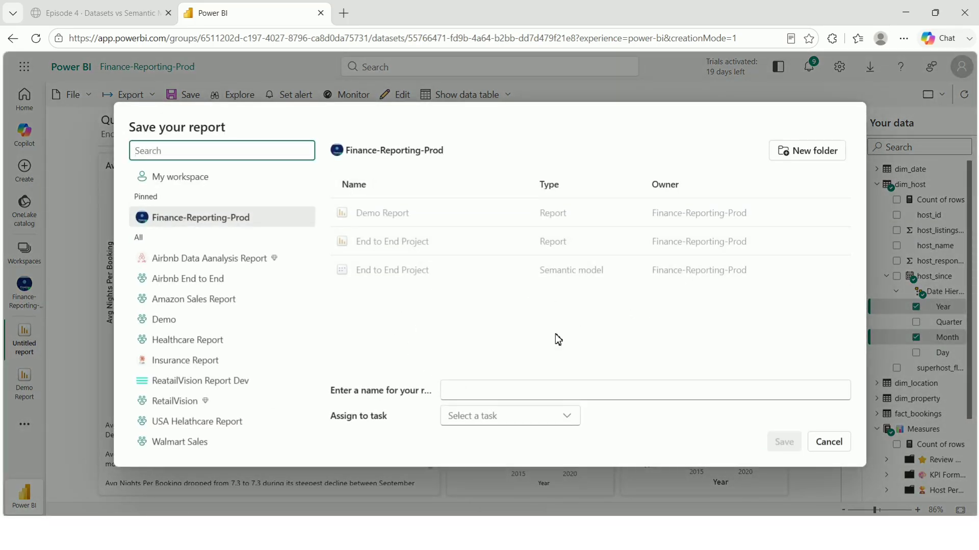
left_click(525, 396)
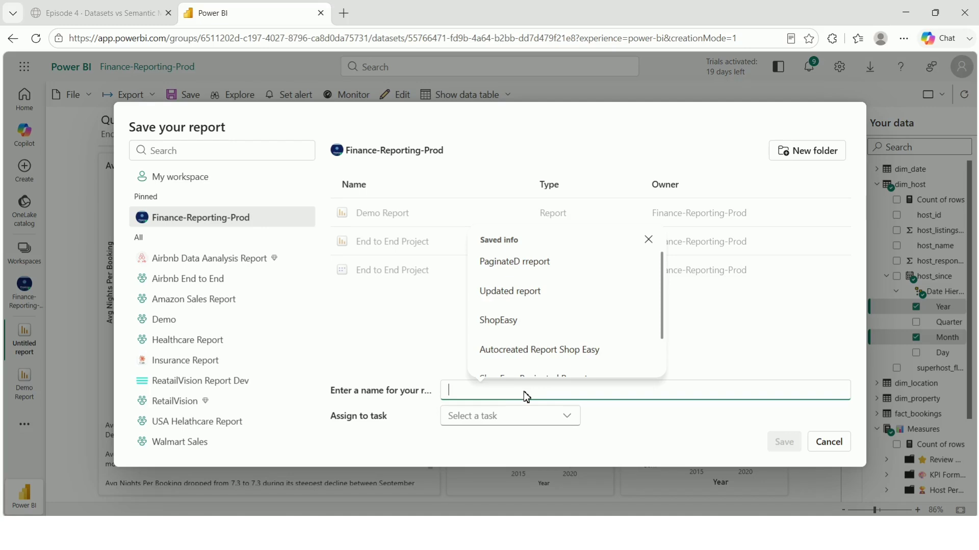
type("Autom=")
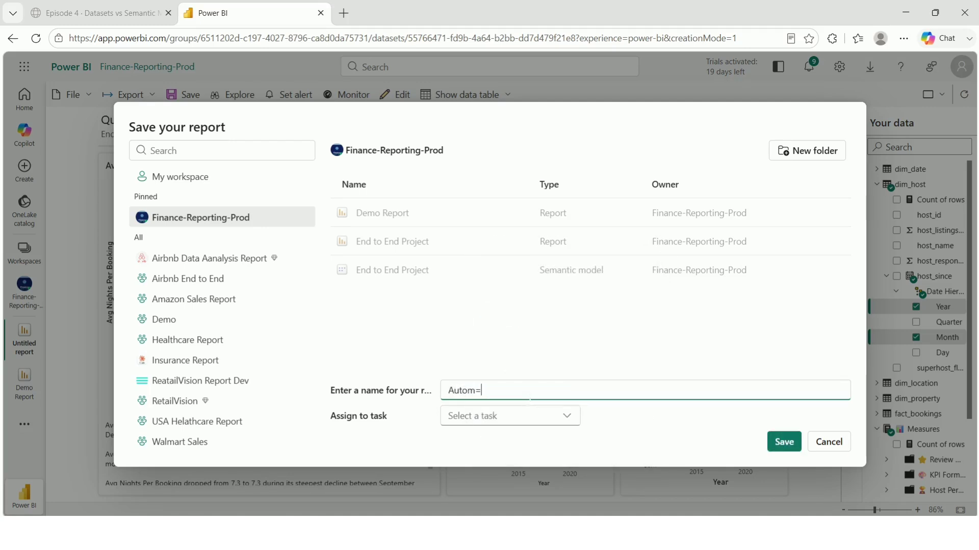
key("BackSpace")
key("Down")
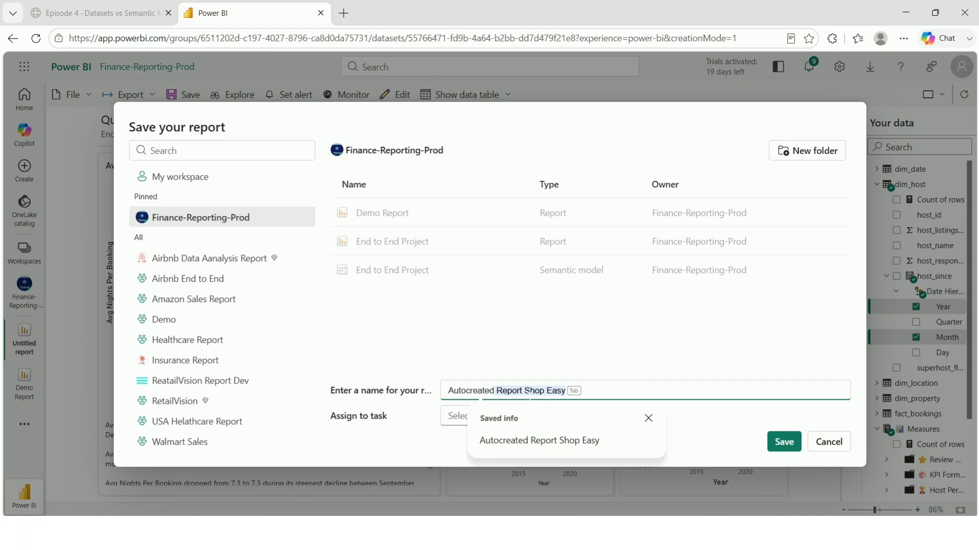
key("BackSpace")
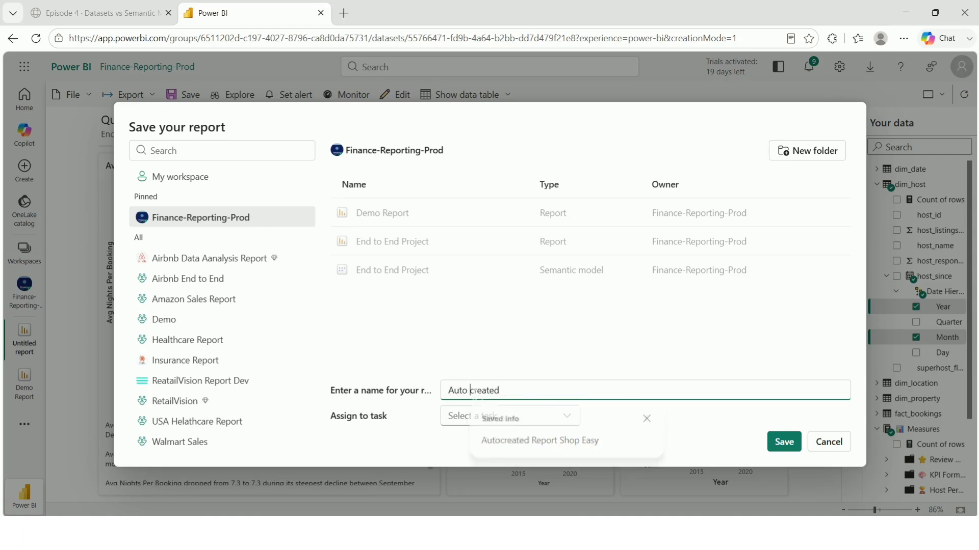
left_click(783, 442)
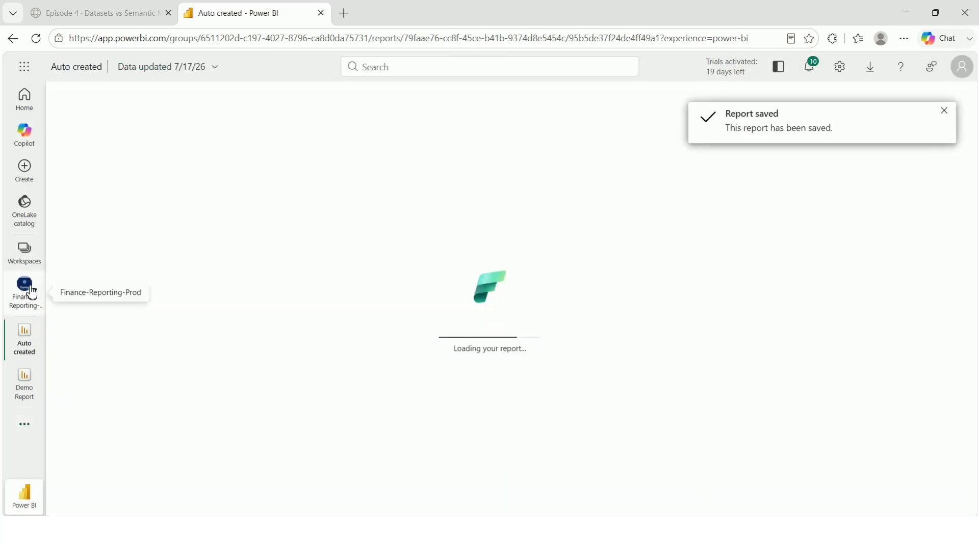
left_click(30, 294)
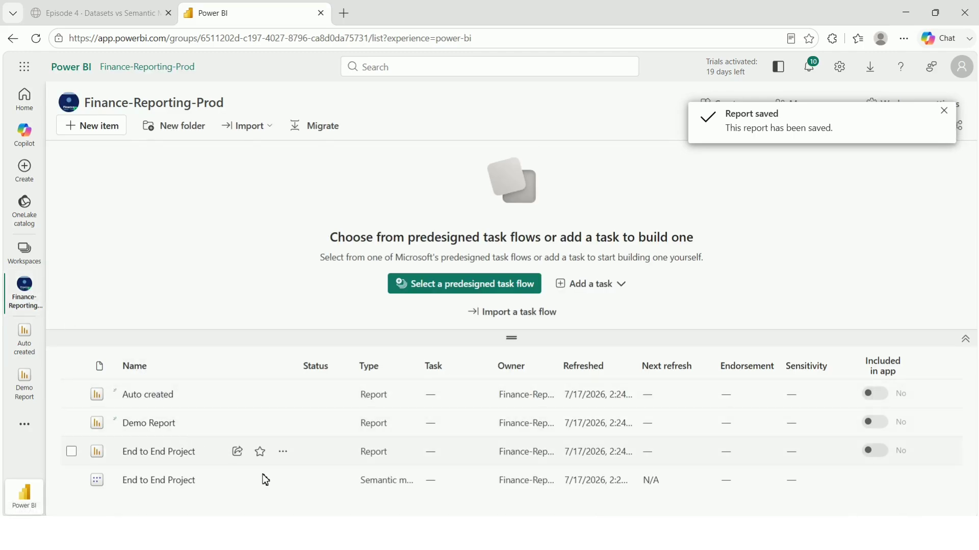
- Open the rename options of the End to End Project semantic model and close them without changing anything
left_click(288, 486)
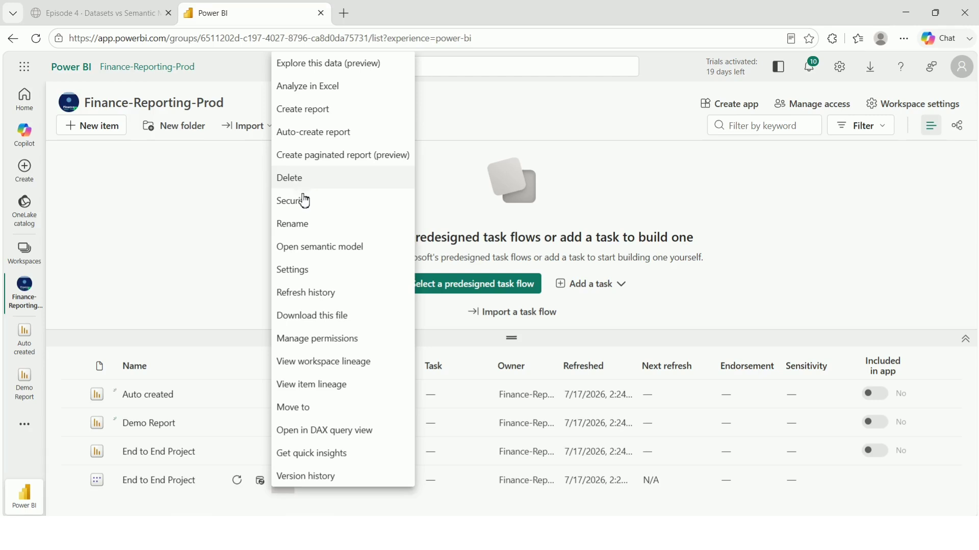
left_click(318, 225)
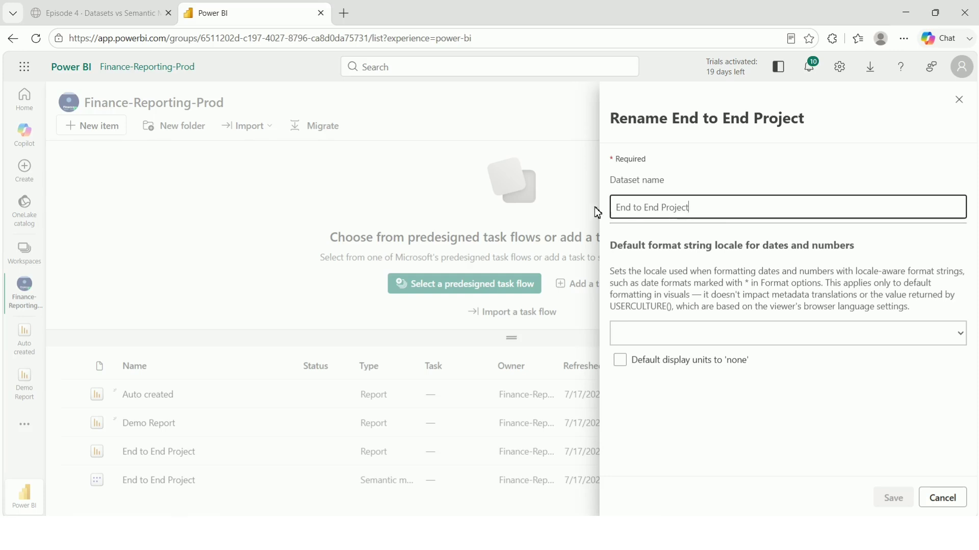
left_click(942, 498)
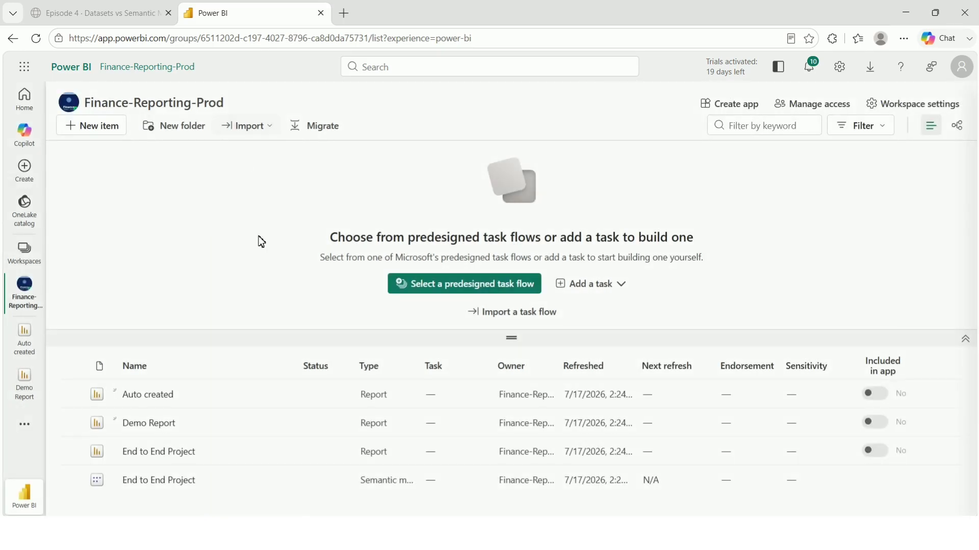
- Open the End to End Project semantic model and look over its tables and relationships in the model diagram
left_click(286, 481)
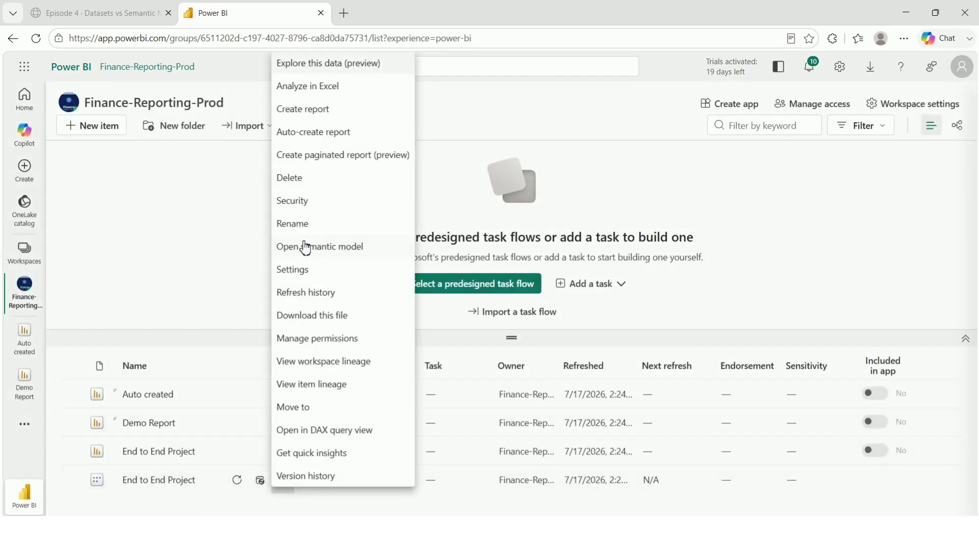
left_click(333, 254)
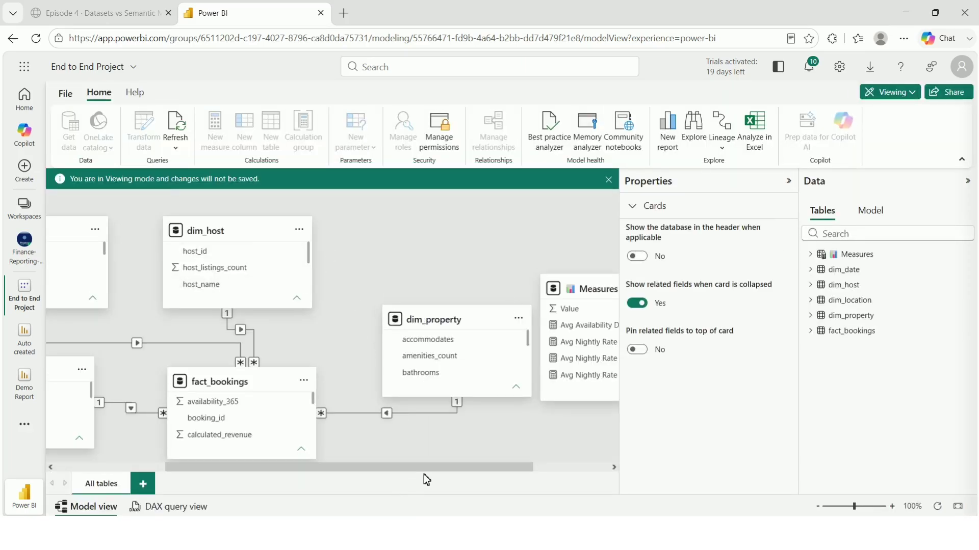
left_click_drag(426, 468, 291, 464)
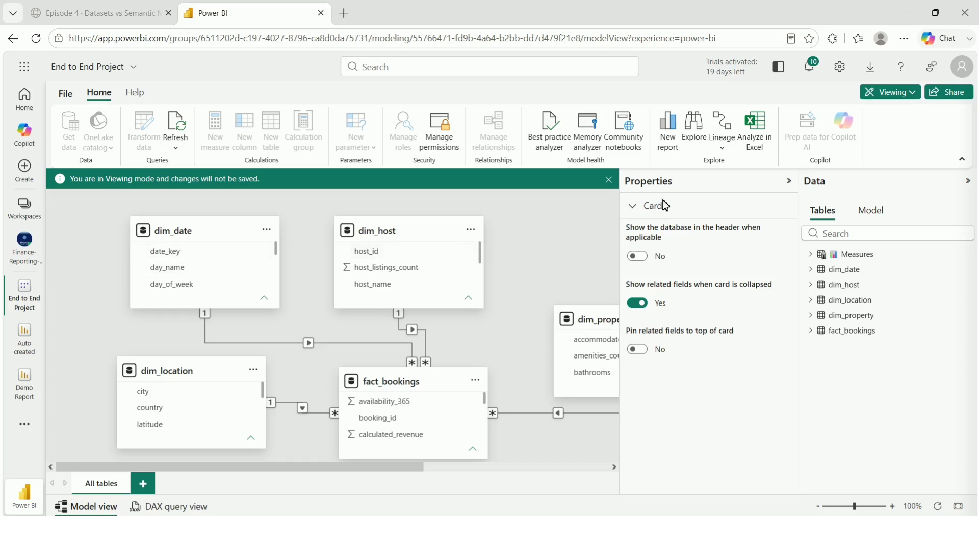
left_click(788, 182)
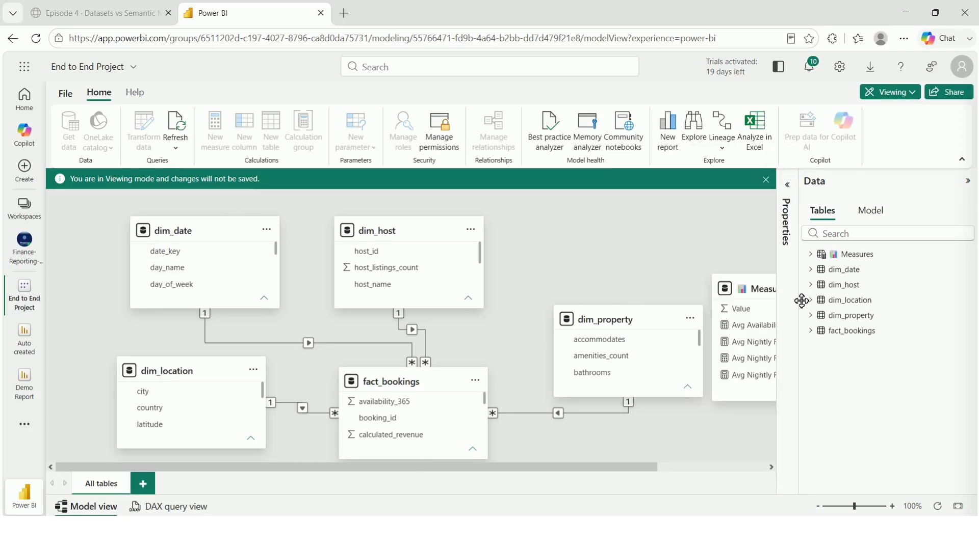
left_click(788, 185)
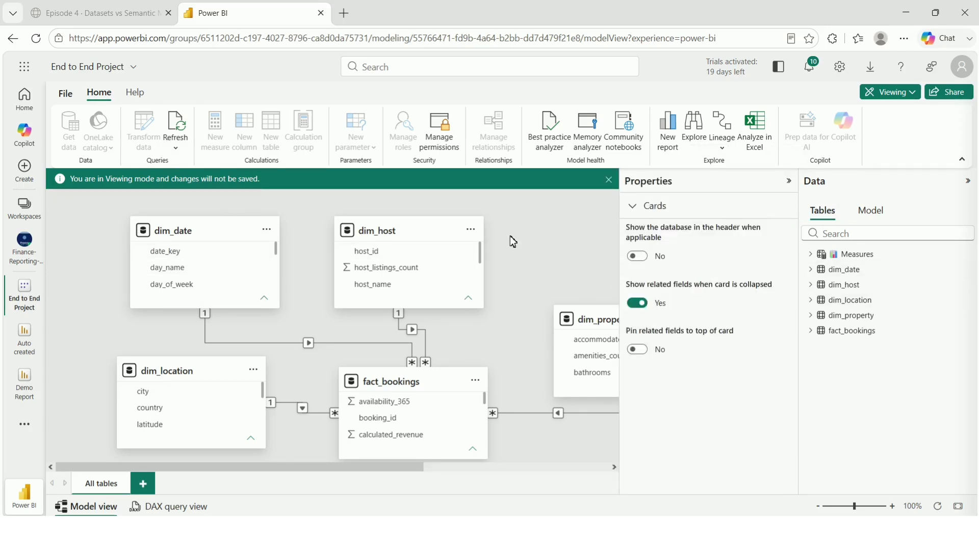
- Inspect the Measures table's properties and the semantic model's item tree, and return to the Finance-Reporting-Prod workspace
left_click(575, 321)
left_click(831, 256)
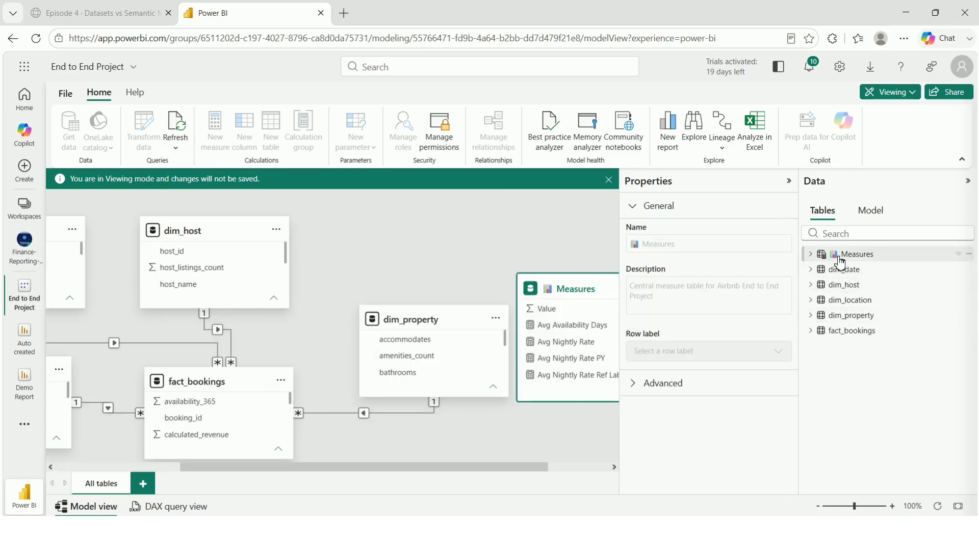
left_click(869, 211)
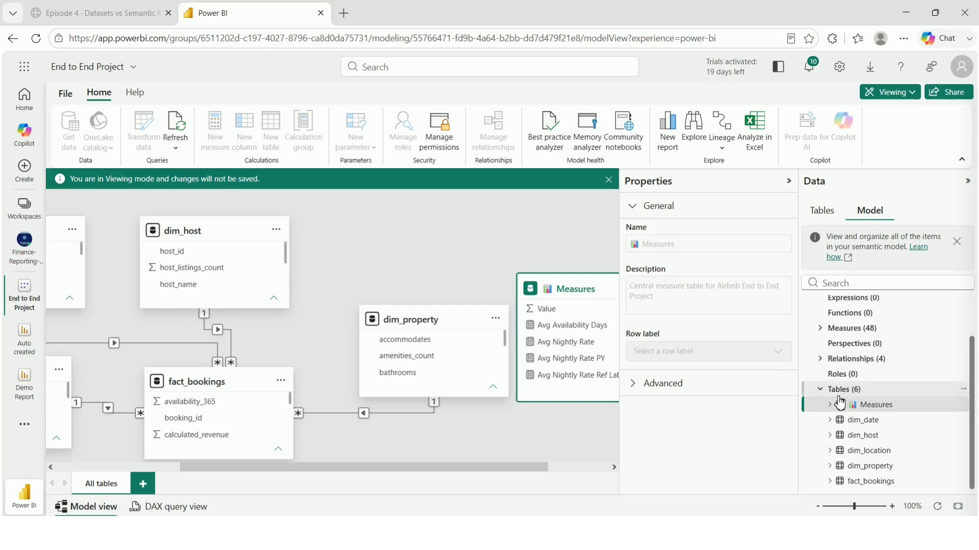
scroll(877, 433, "up", 2)
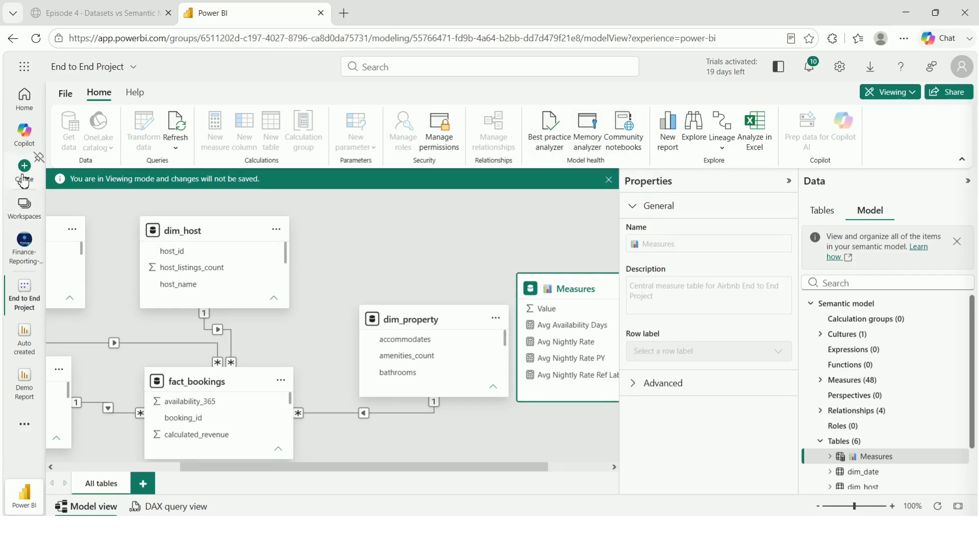
left_click(19, 242)
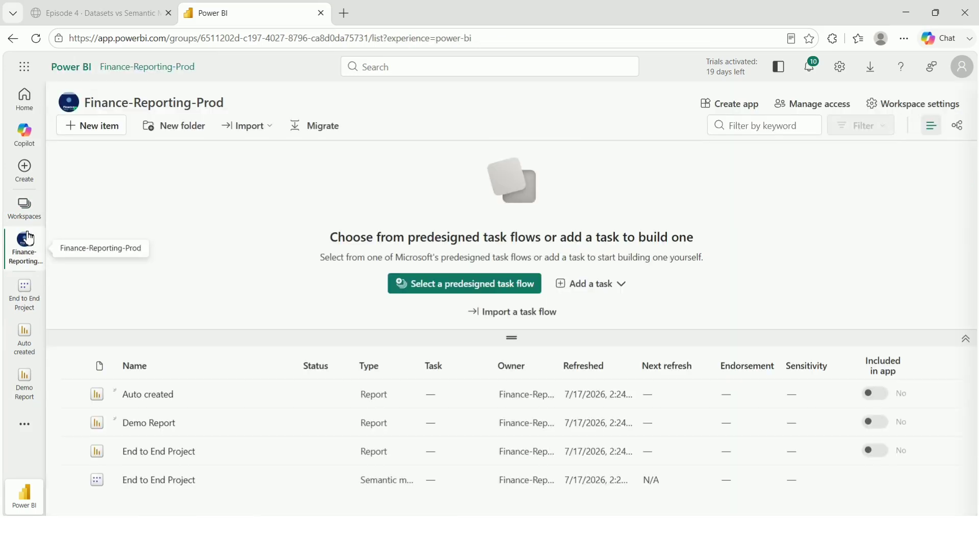
- Review the scheduled refresh history of the End to End Project semantic model and close it
left_click(283, 481)
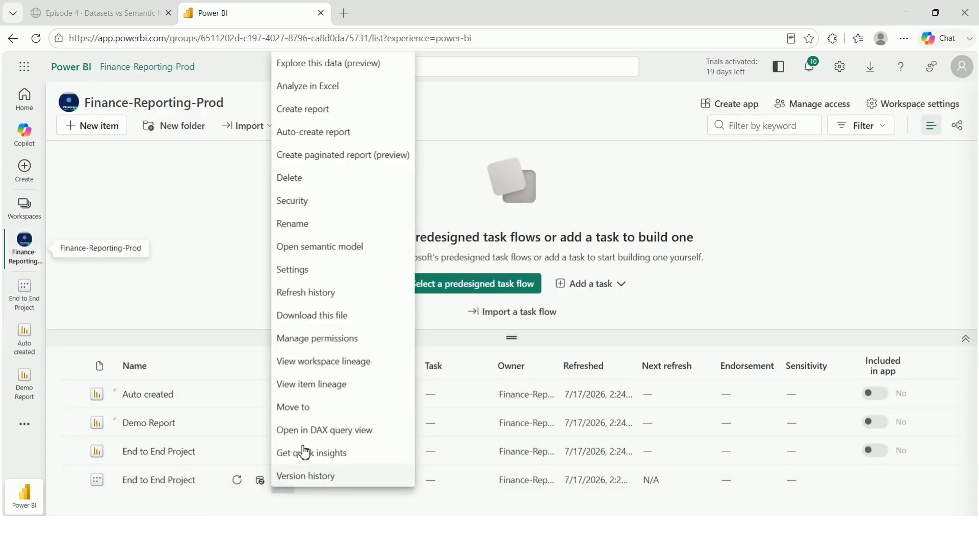
left_click(317, 300)
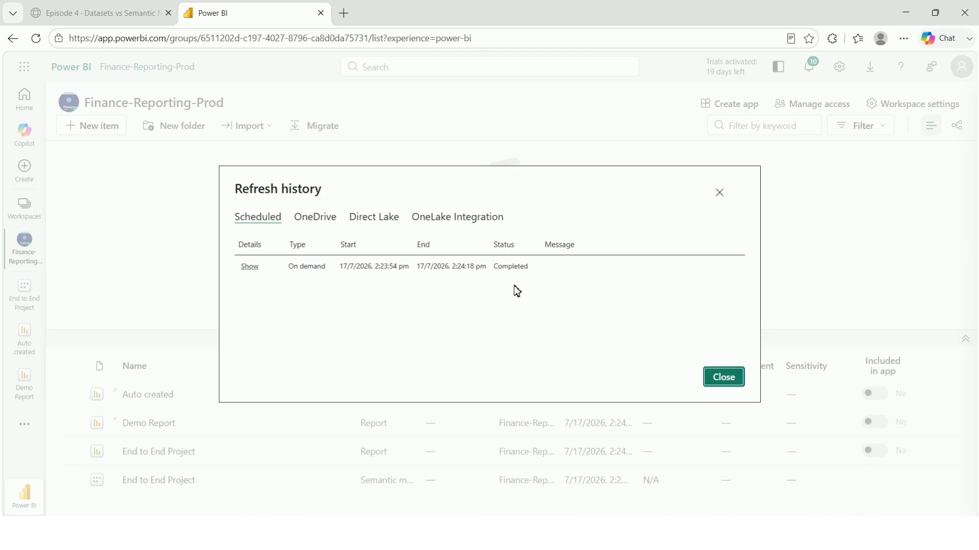
left_click(716, 372)
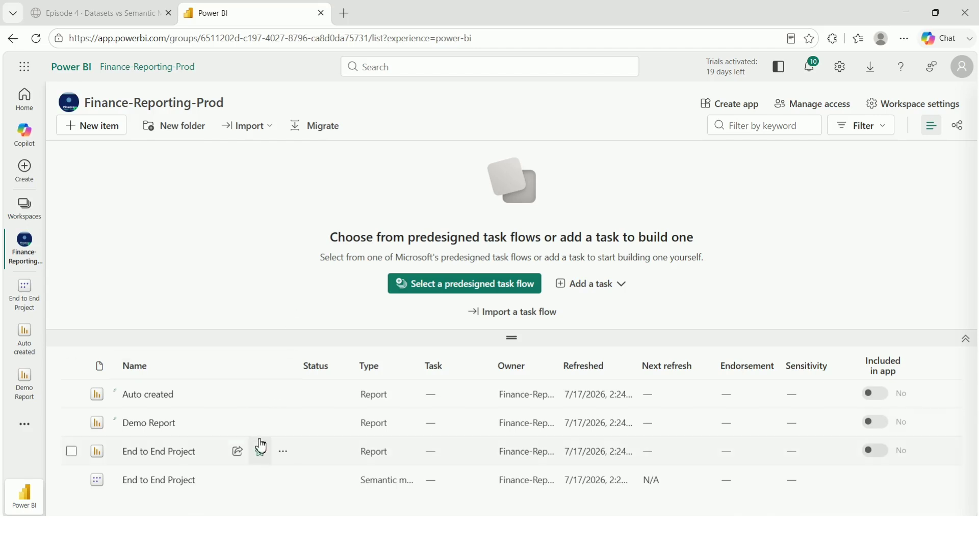
- Download the End to End Project semantic model as a file
left_click(286, 481)
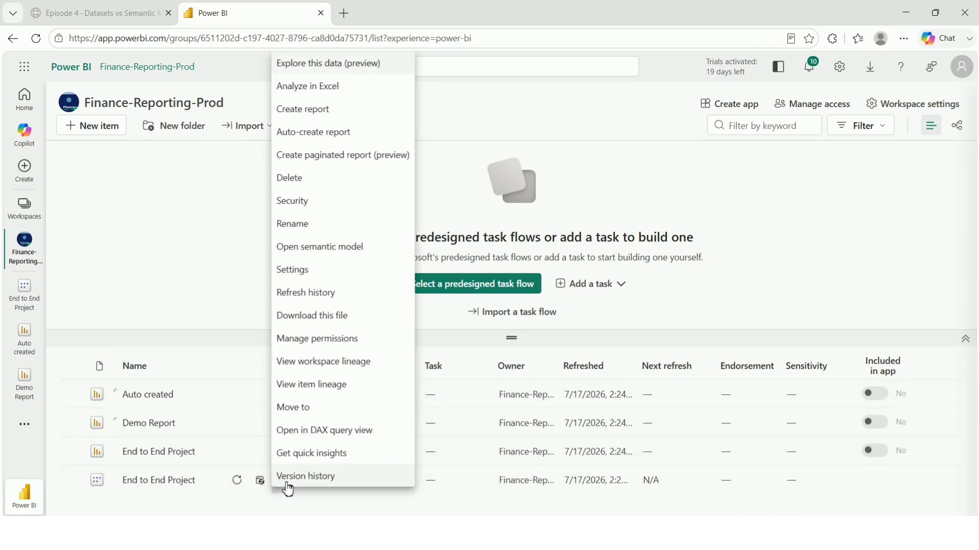
left_click(336, 317)
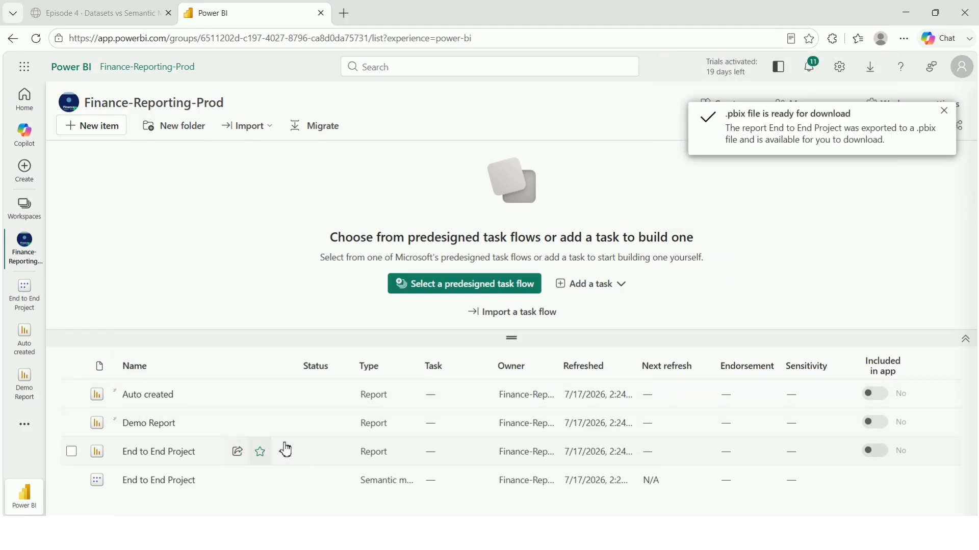
- Review who has direct access in the semantic model's permissions and return to the Finance-Reporting-Prod workspace
left_click(287, 482)
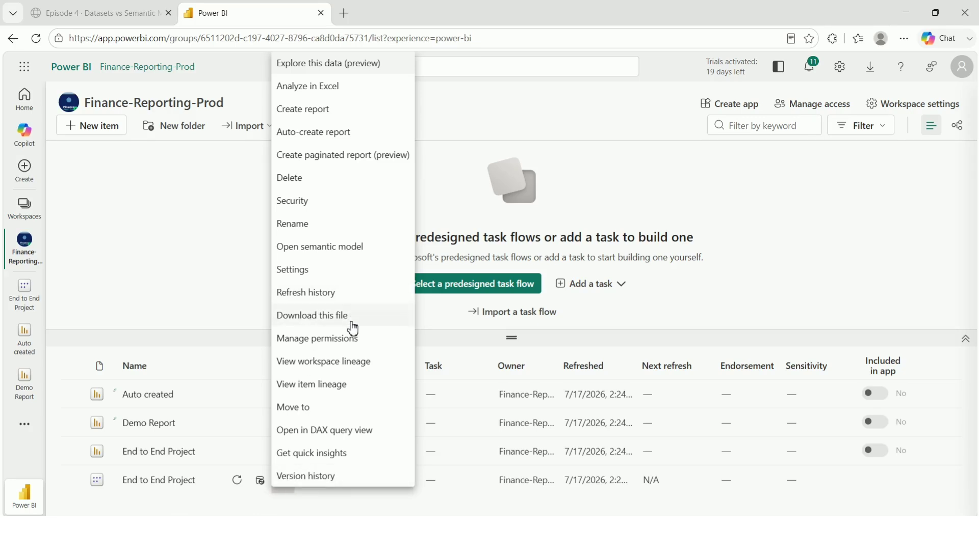
left_click(337, 342)
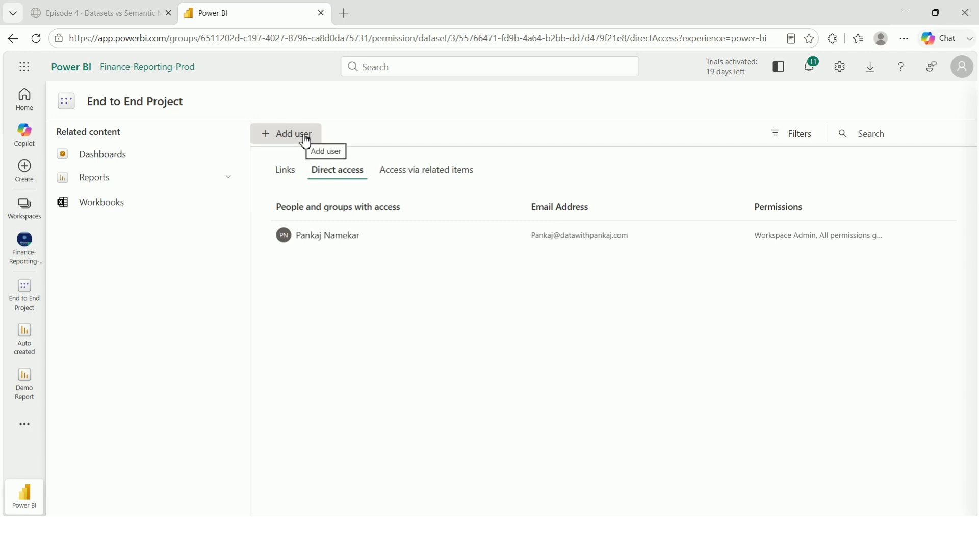
left_click(26, 239)
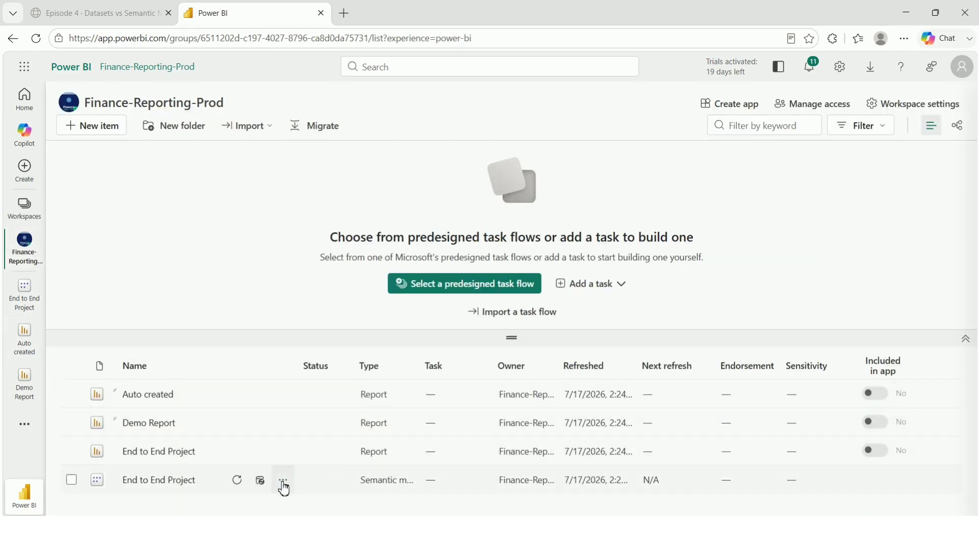
- Show the workspace lineage for the End to End Project semantic model and dismiss its impact summary
left_click(283, 484)
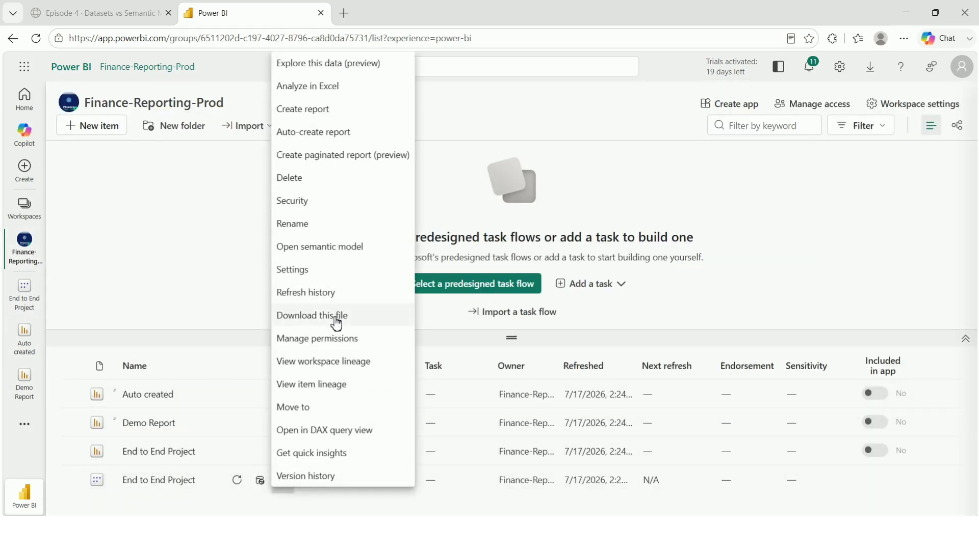
left_click(324, 363)
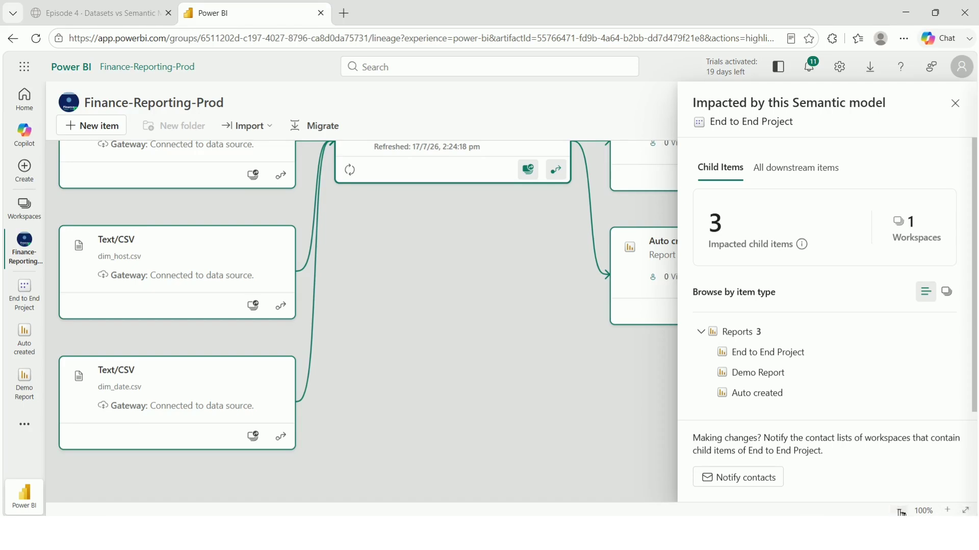
left_click(955, 103)
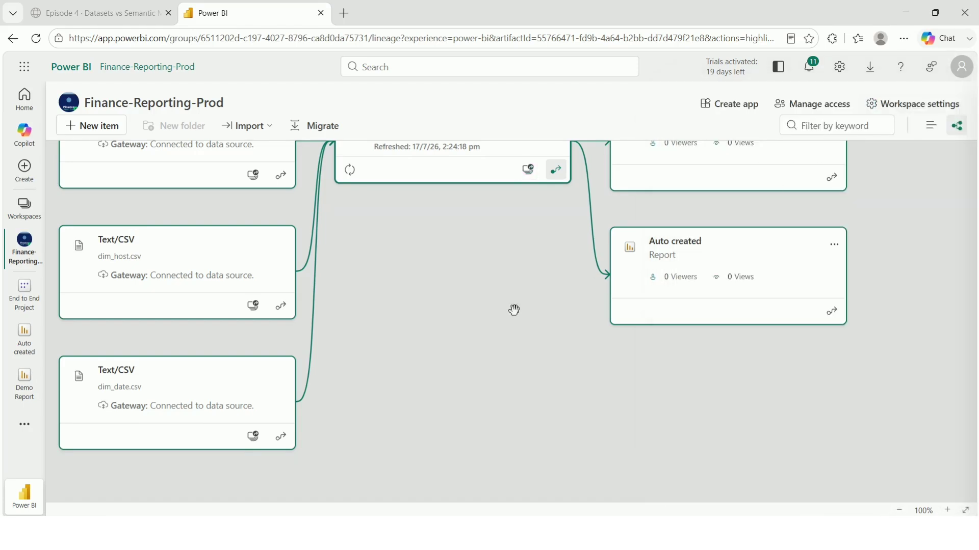
left_click(899, 510)
- Examine how the CSV sources feed the End to End Project semantic model and which reports depend on it
scroll(398, 409, "up", 5)
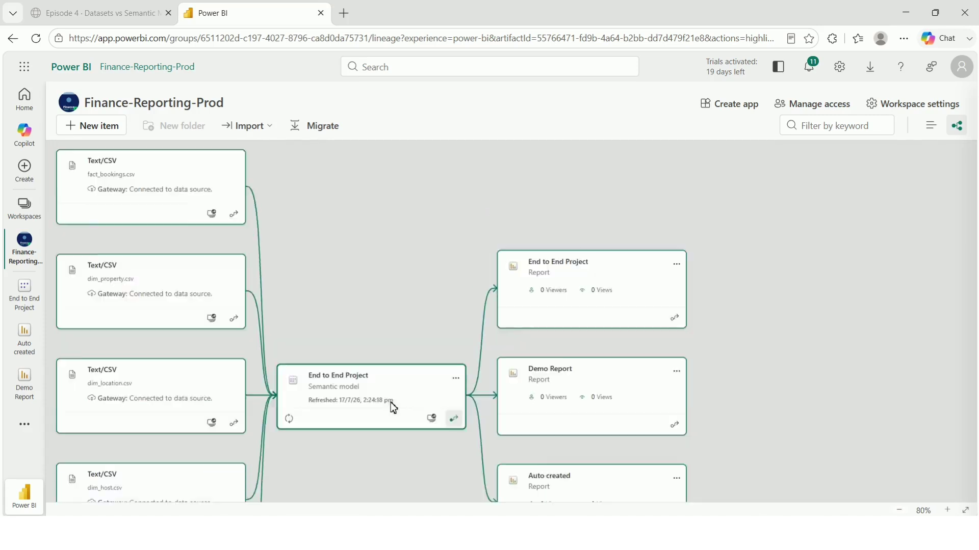
scroll(398, 409, "down", 1)
scroll(395, 406, "down", 1)
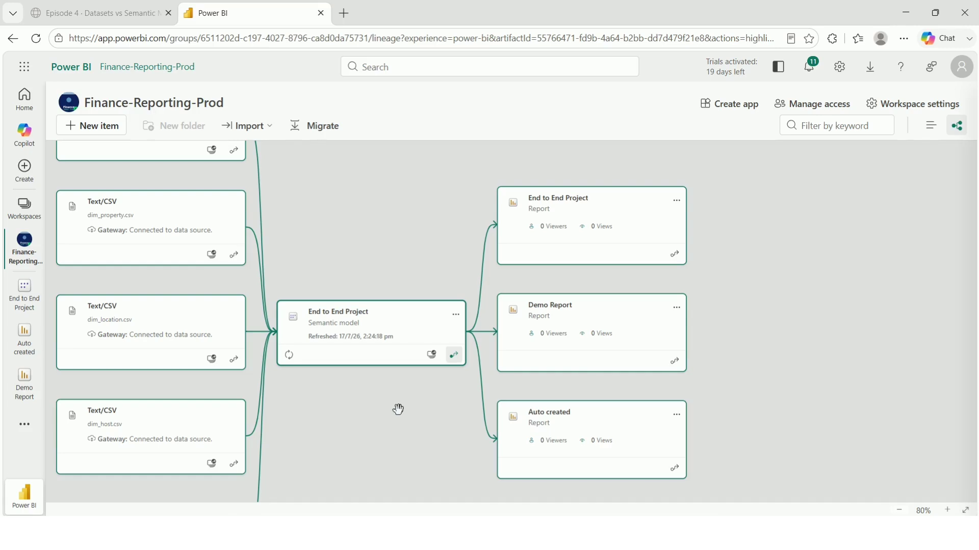
scroll(398, 409, "down", 3)
scroll(398, 409, "up", 2)
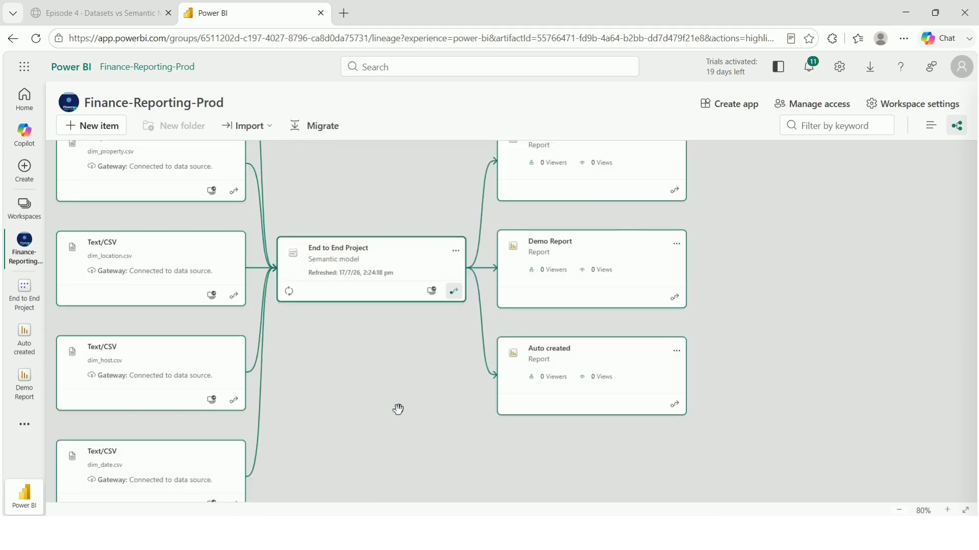
scroll(398, 410, "up", 2)
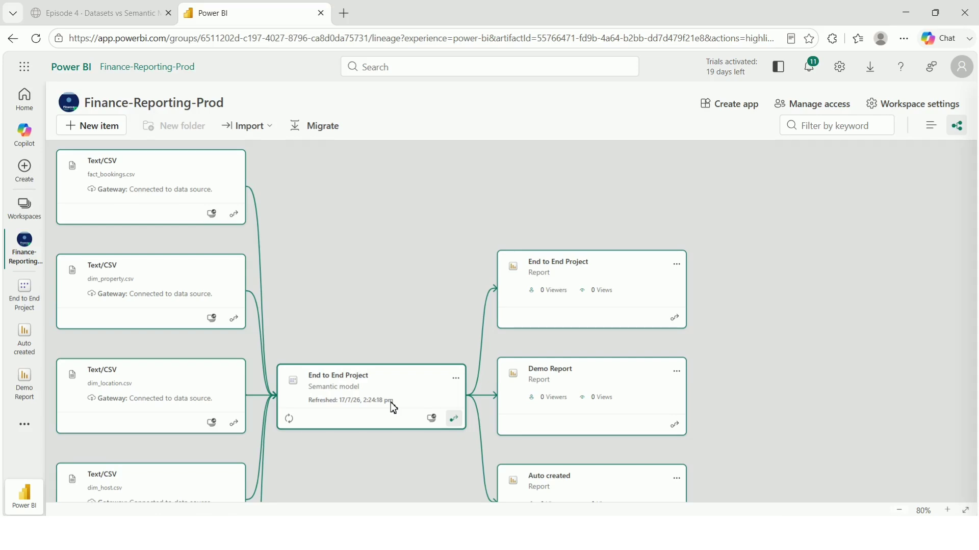
scroll(398, 409, "down", 1)
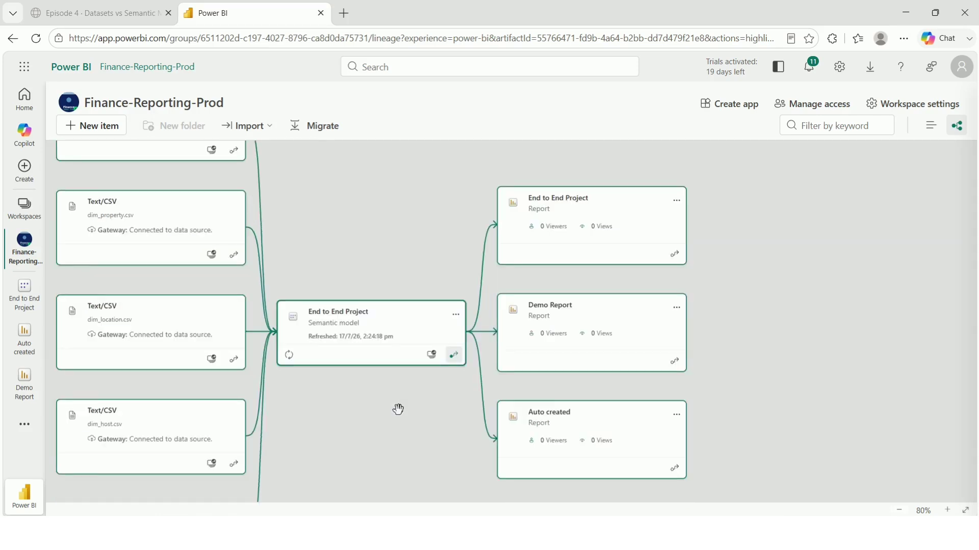
scroll(398, 409, "up", 2)
scroll(137, 275, "down", 2)
scroll(583, 434, "down", 3)
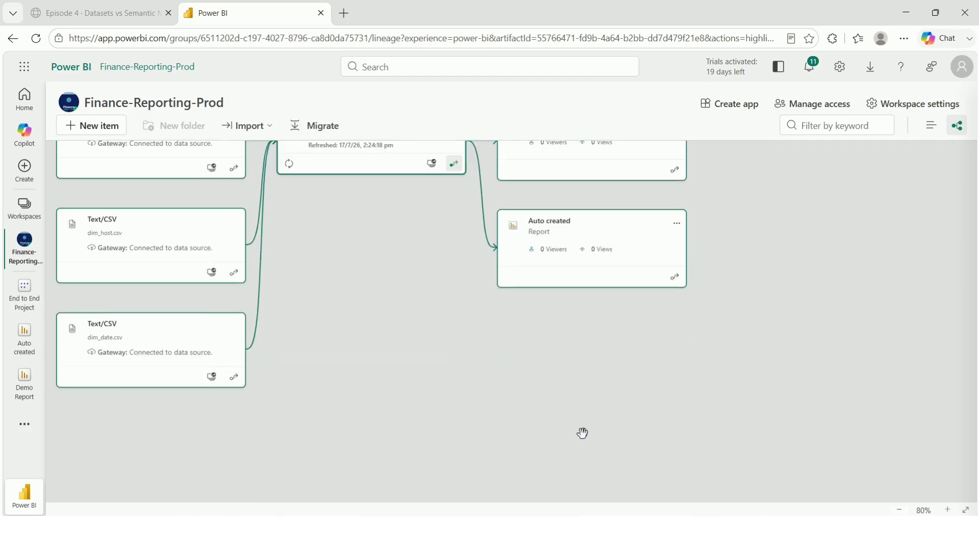
scroll(583, 434, "up", 3)
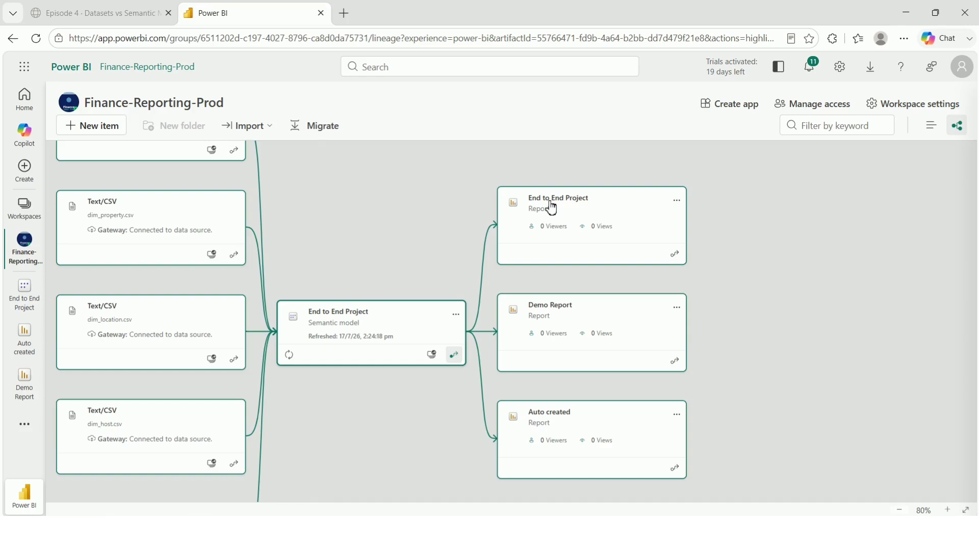
left_click_drag(758, 192, 666, 233)
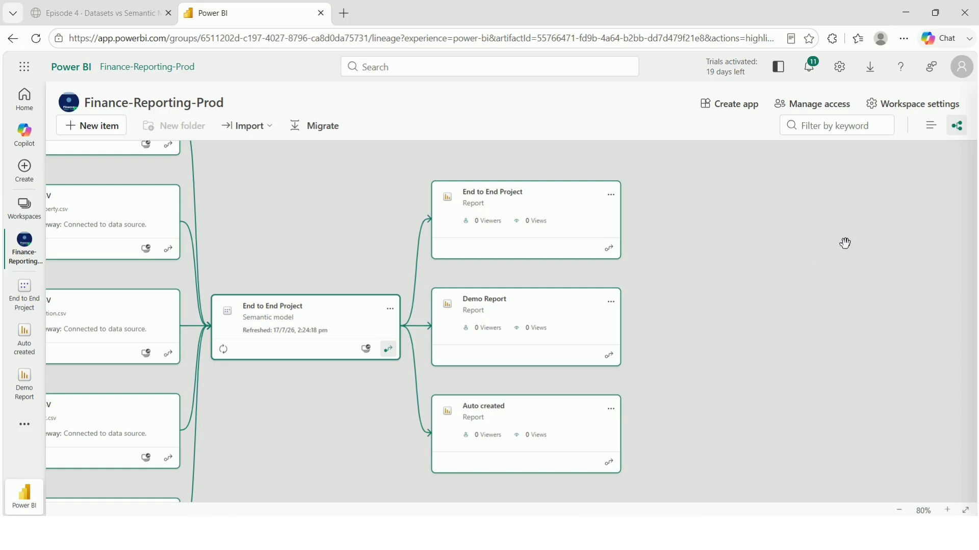
scroll(341, 353, "up", 3)
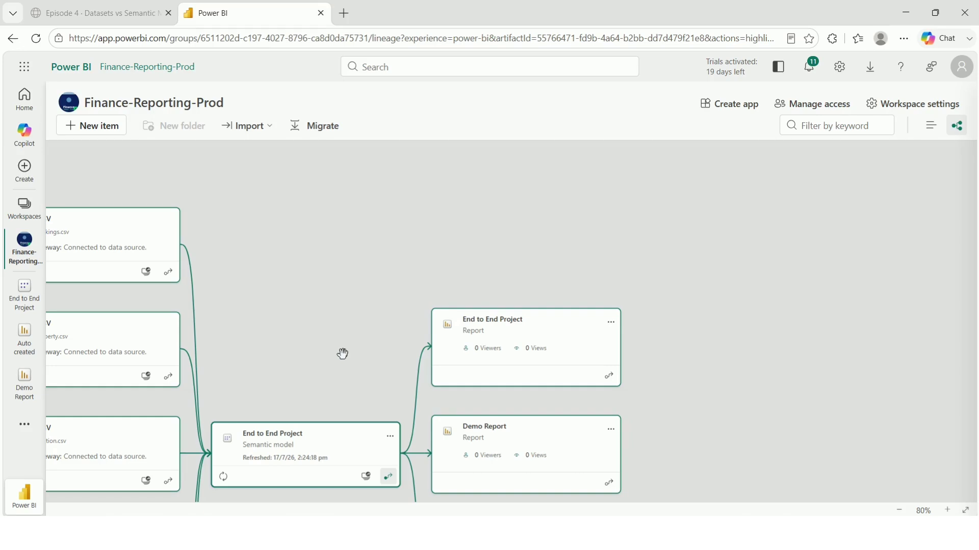
scroll(343, 353, "down", 1)
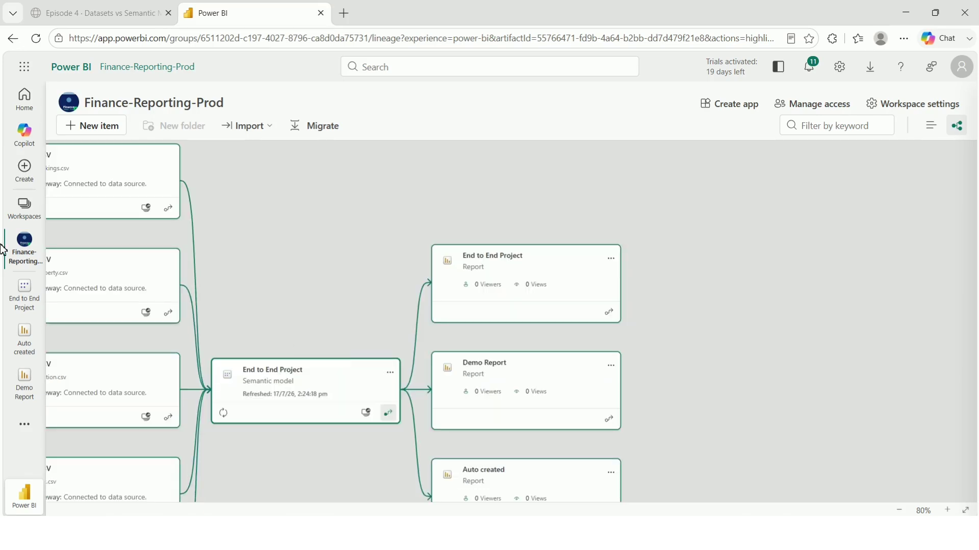
- Switch the Finance-Reporting-Prod workspace from lineage back to the list view
left_click(23, 208)
left_click(145, 205)
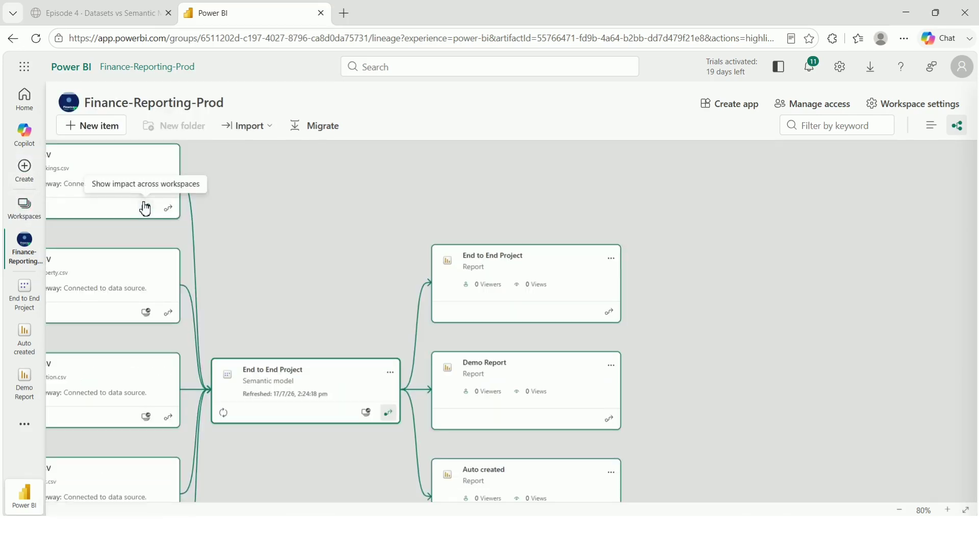
left_click(931, 128)
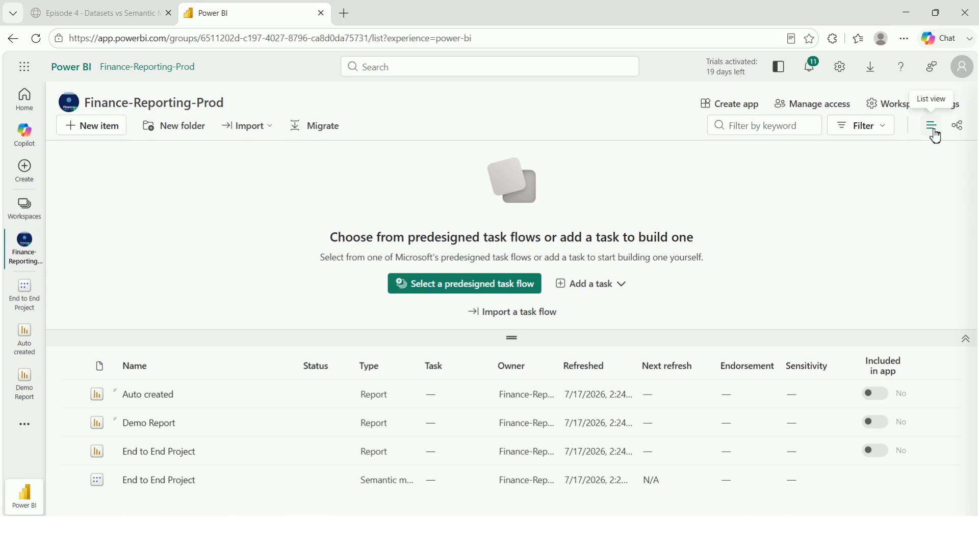
- View the move destinations offered for the End to End Project semantic model and cancel without moving it
left_click(283, 481)
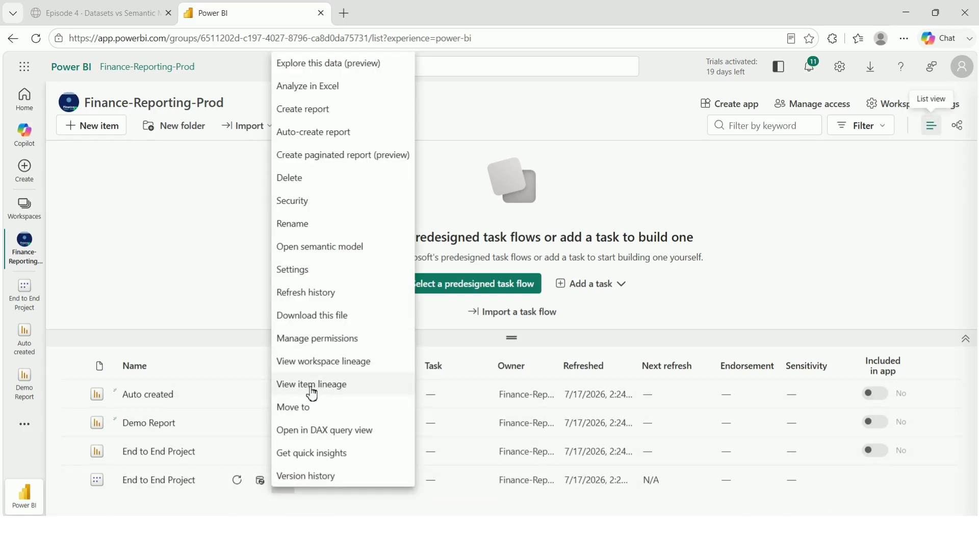
left_click(309, 413)
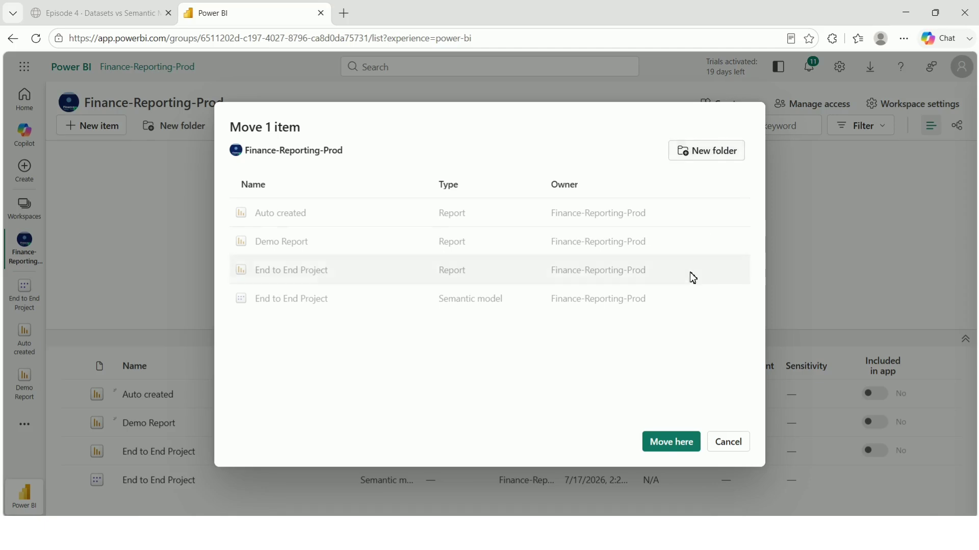
left_click(728, 443)
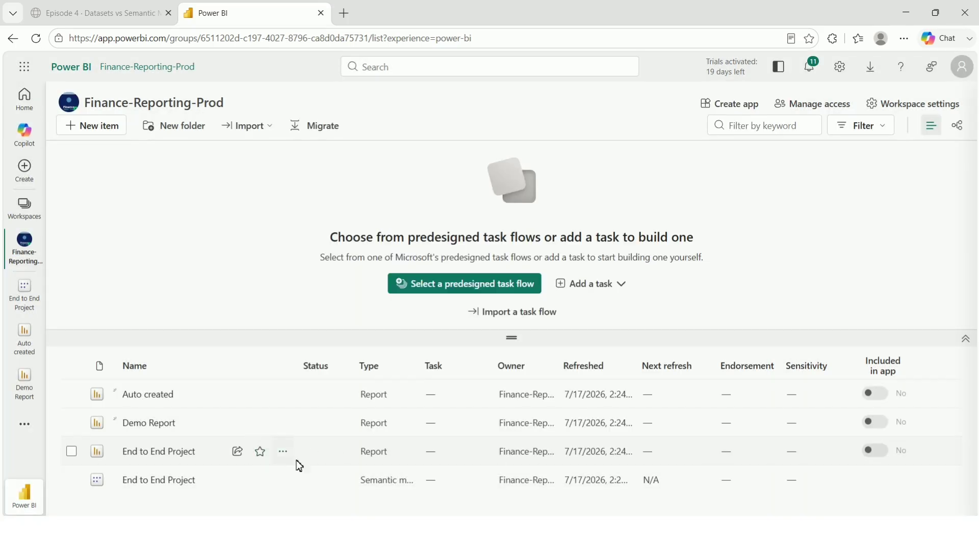
- Check the version history of the End to End Project semantic model and close it
left_click(287, 483)
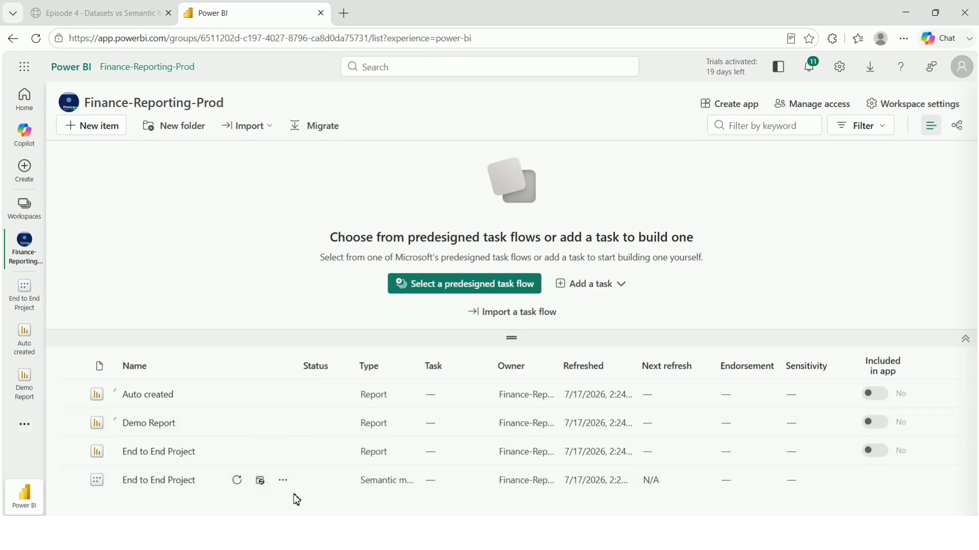
left_click(283, 481)
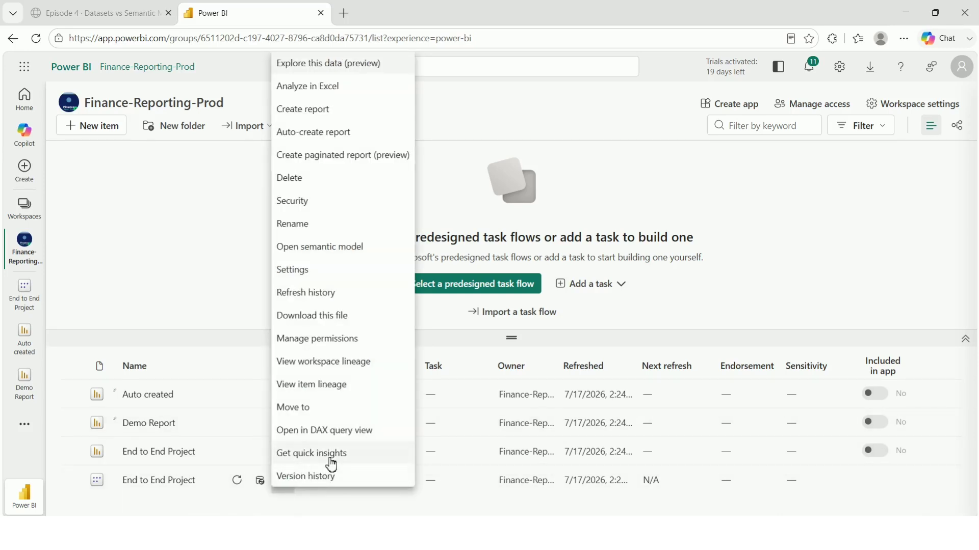
left_click(322, 476)
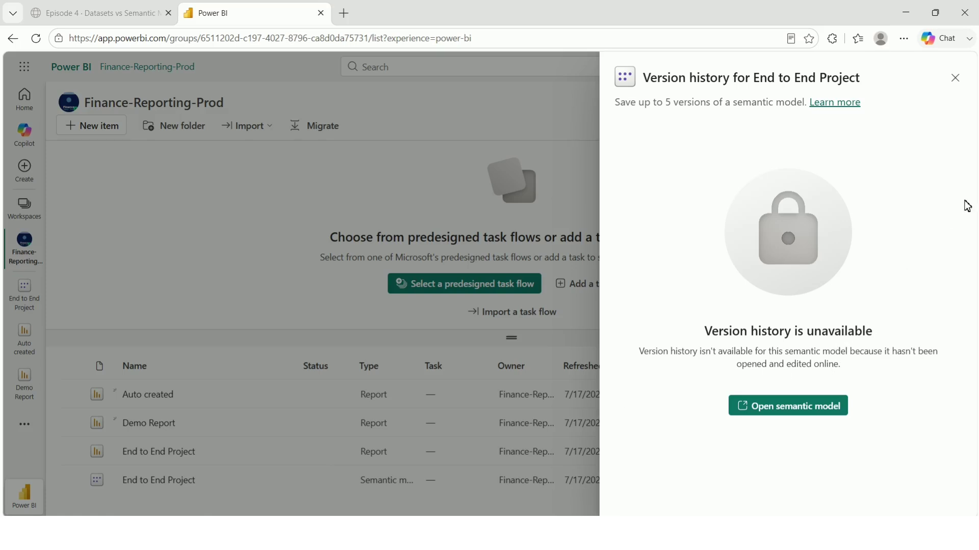
left_click(955, 78)
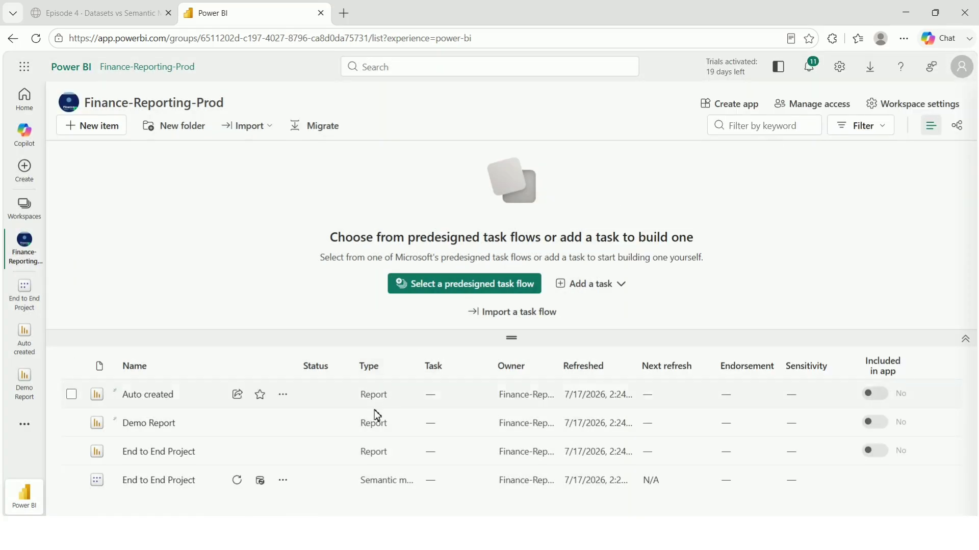
- Generate quick insights for the End to End Project semantic model and open the results
left_click(286, 481)
left_click(345, 462)
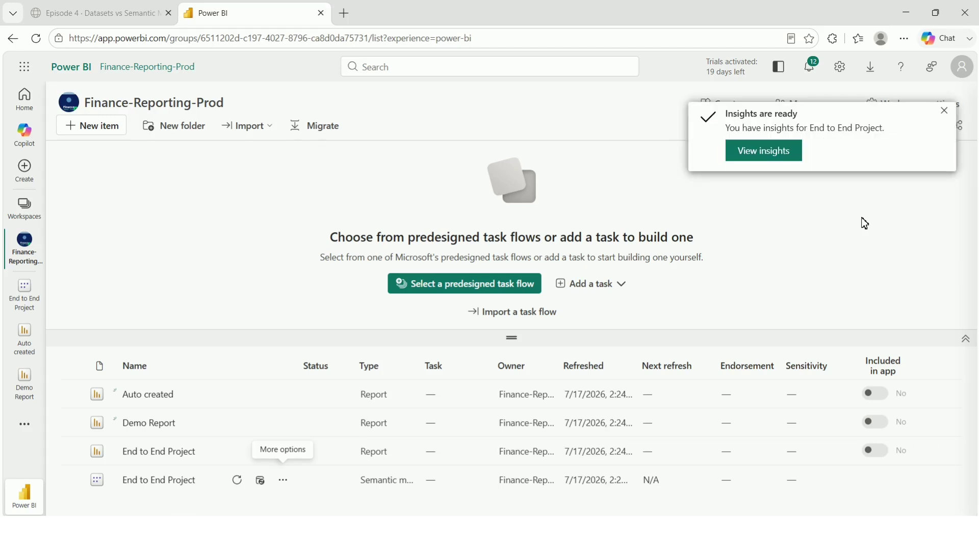
left_click(780, 154)
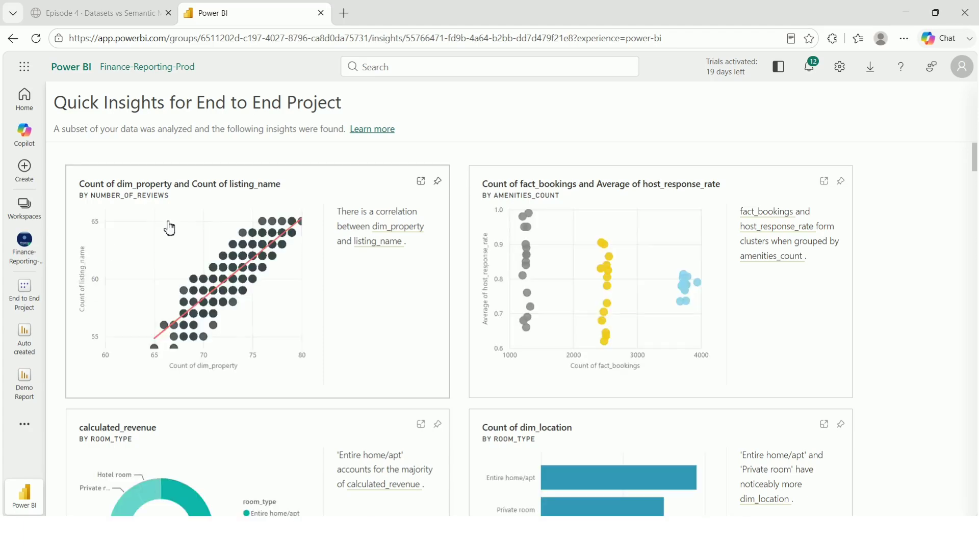
- Examine the quick insight charts and their explanations for End to End Project, and return to the Finance-Reporting-Prod workspace
scroll(169, 228, "down", 3)
scroll(169, 228, "down", 15)
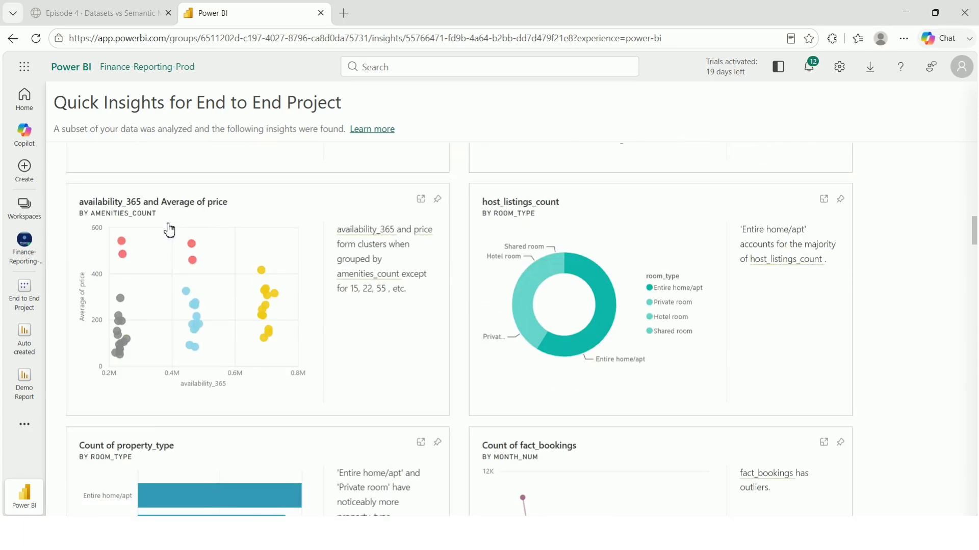
scroll(169, 228, "down", 20)
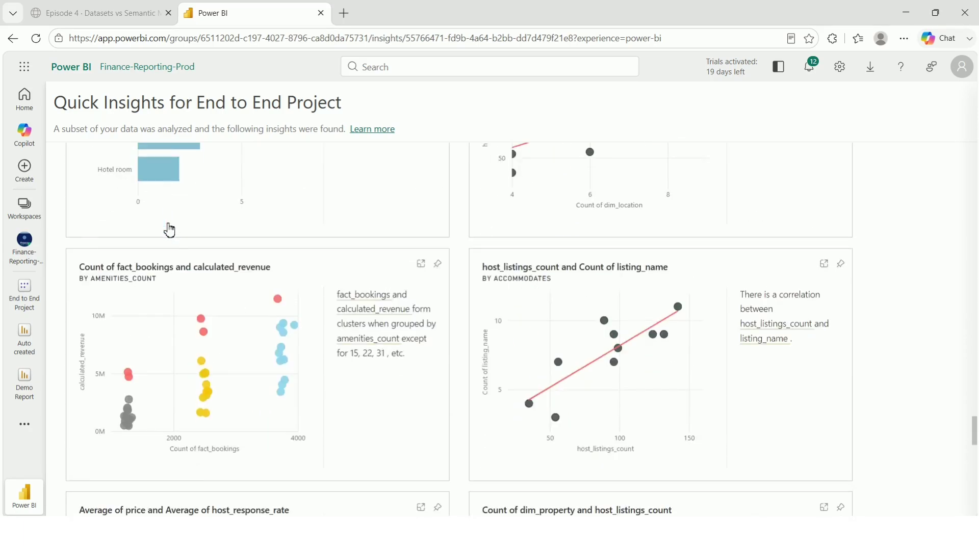
scroll(170, 230, "up", 15)
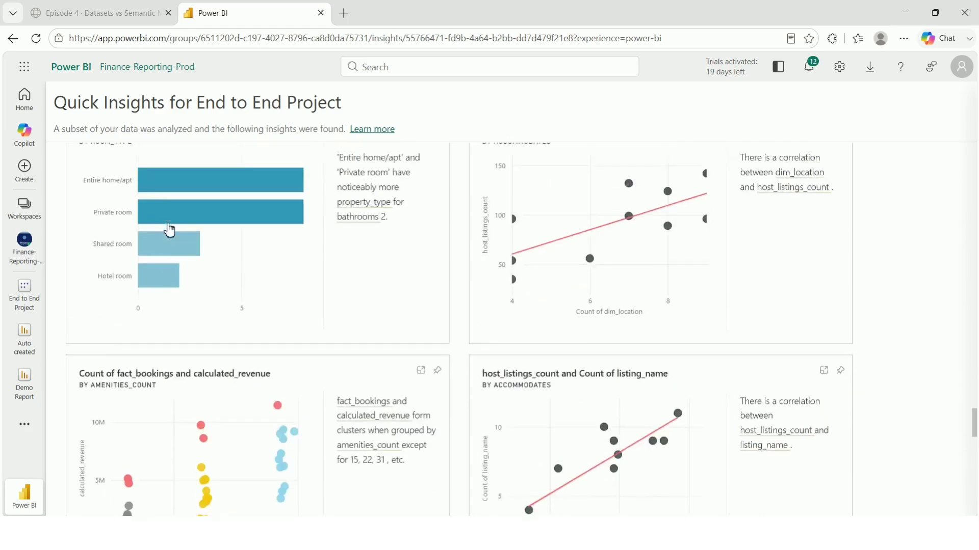
scroll(169, 231, "up", 15)
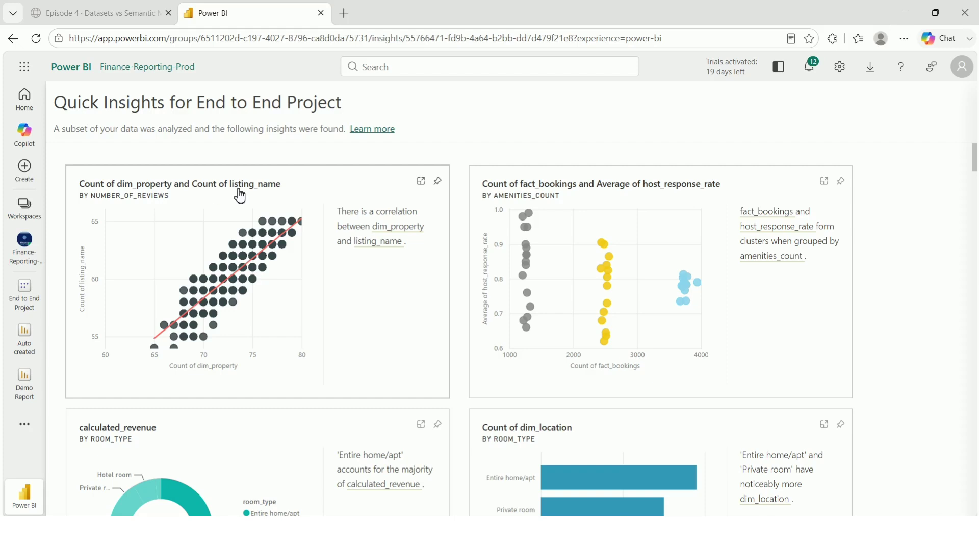
scroll(561, 252, "down", 5)
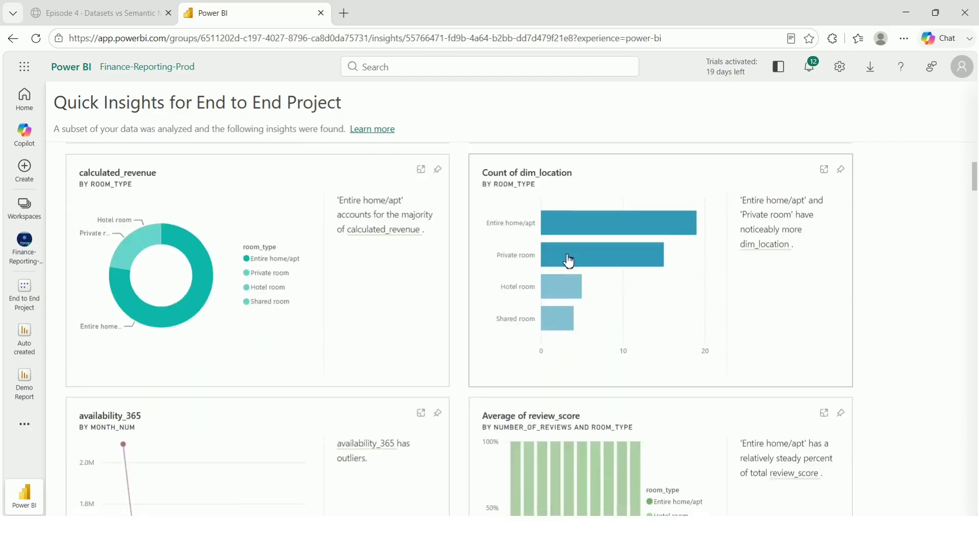
scroll(276, 270, "down", 1)
scroll(271, 275, "down", 3)
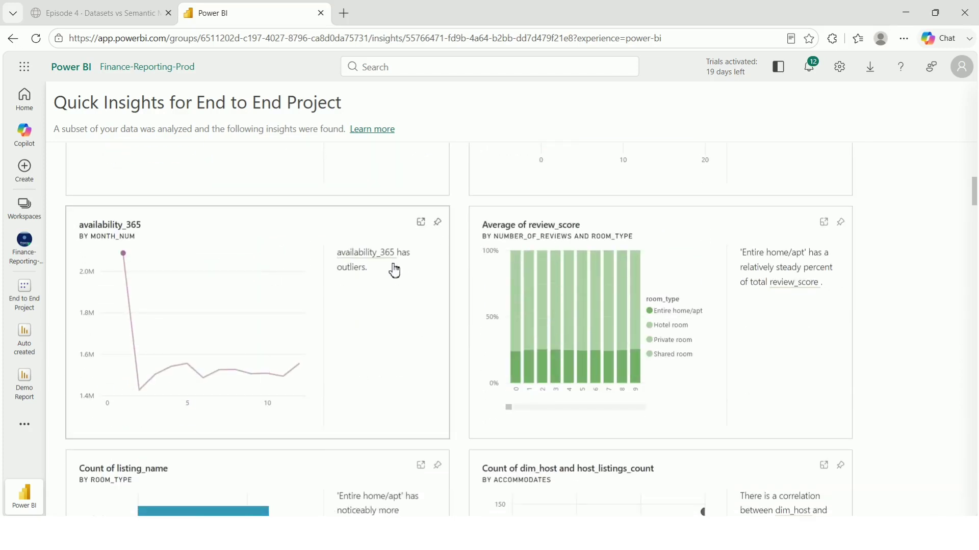
scroll(713, 287, "down", 1)
scroll(561, 287, "down", 5)
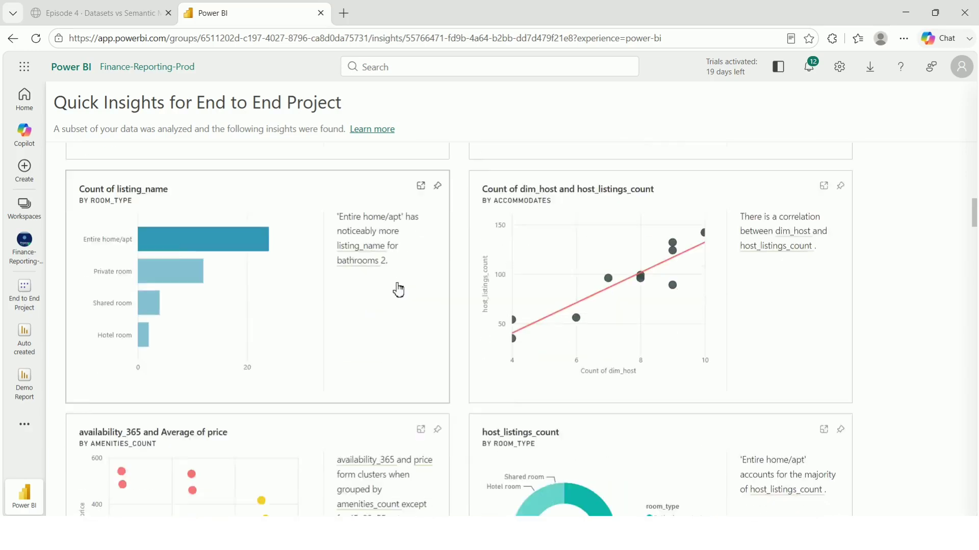
scroll(282, 291, "down", 3)
scroll(284, 280, "down", 5)
scroll(284, 280, "down", 5)
left_click(28, 243)
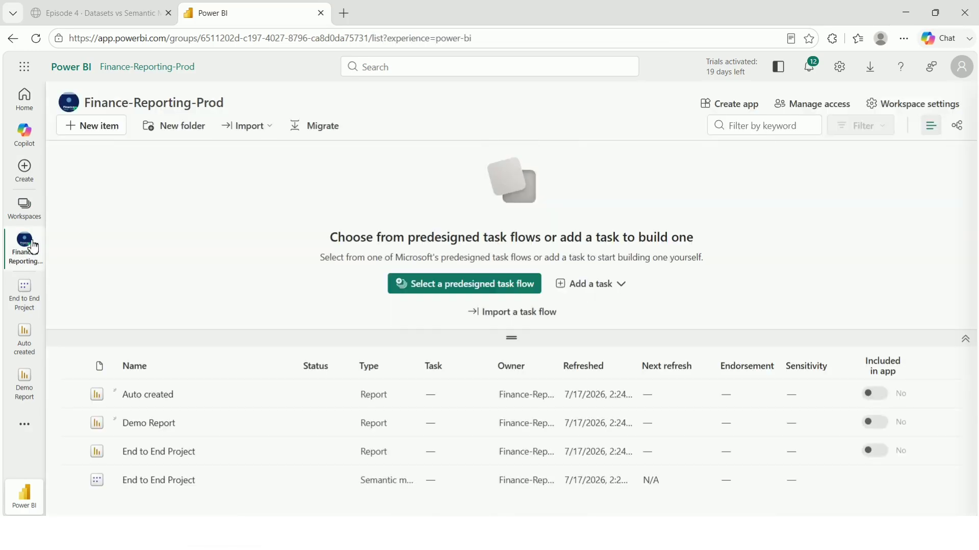
left_click(284, 481)
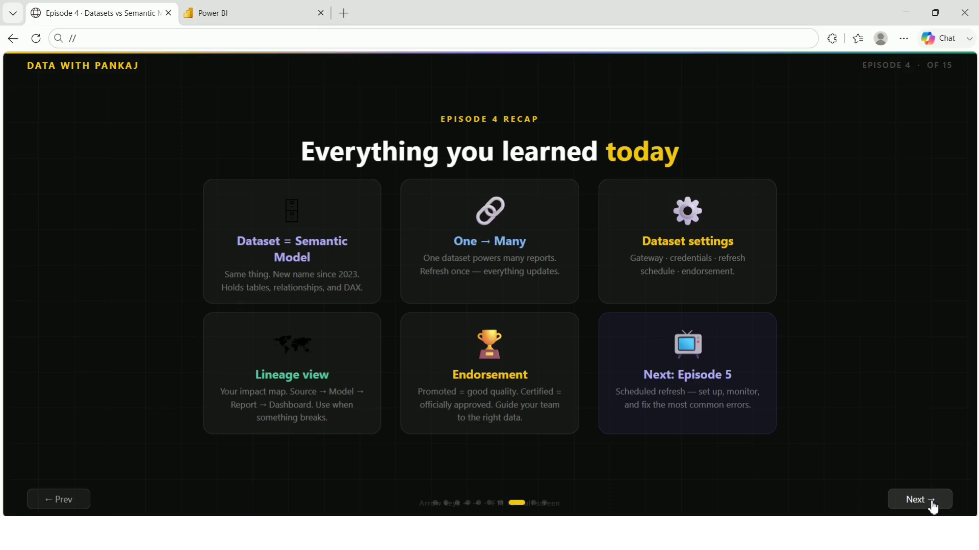
- In the Episode 4 practice quiz, answer Q1 with "All three reports reflect the updated data model" and Q2 with option B
left_click(934, 507)
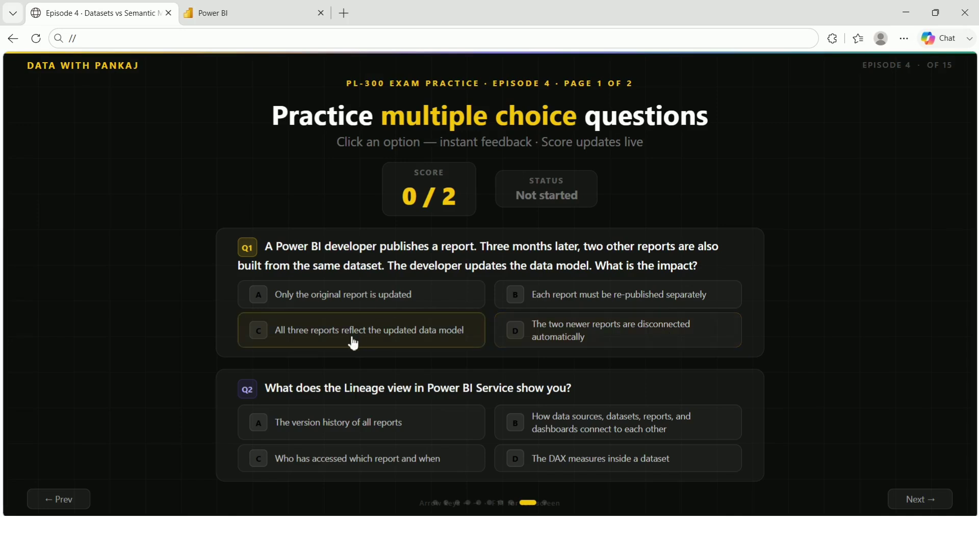
left_click(352, 347)
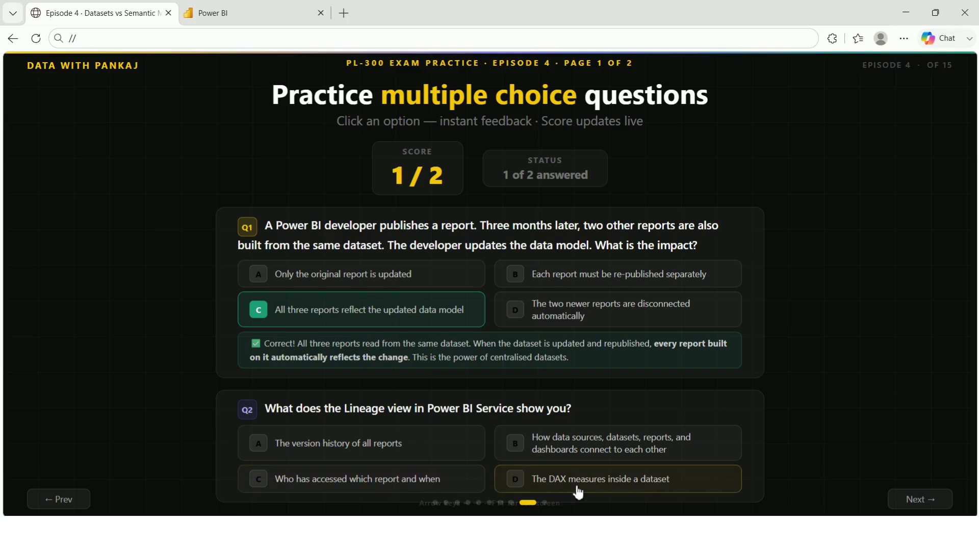
left_click(574, 456)
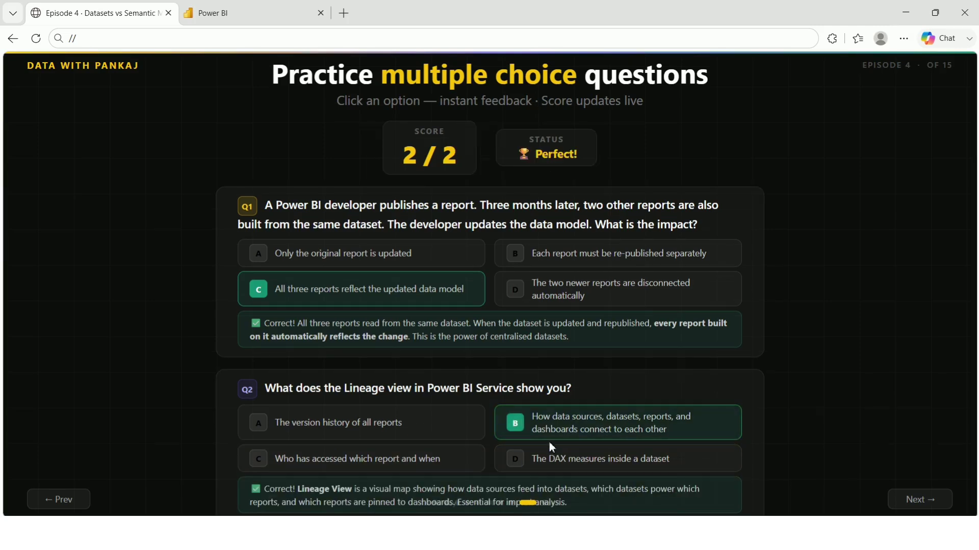
- Answer Q3 with the Certified endorsement and Q4 with "They are the same object — only the name changed" on practice page 2
key("Right")
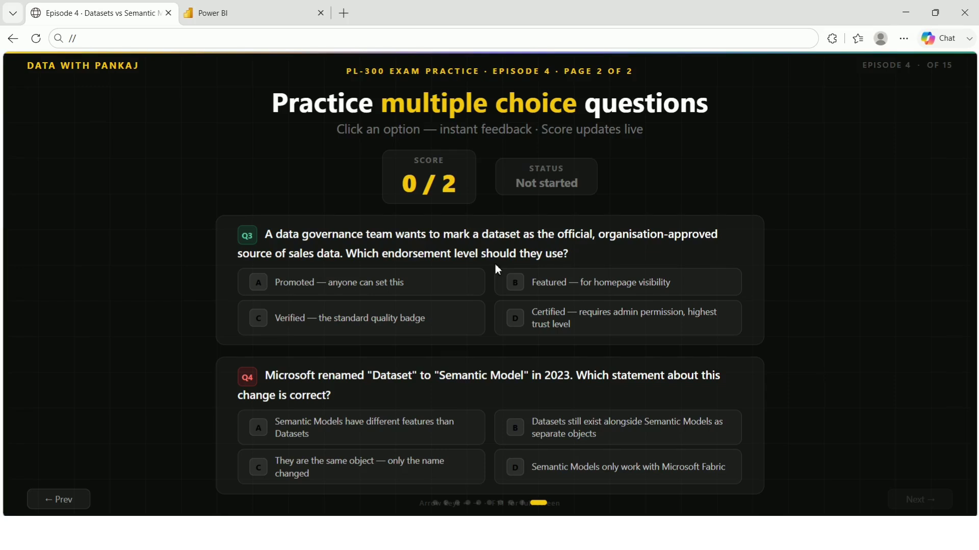
left_click(605, 322)
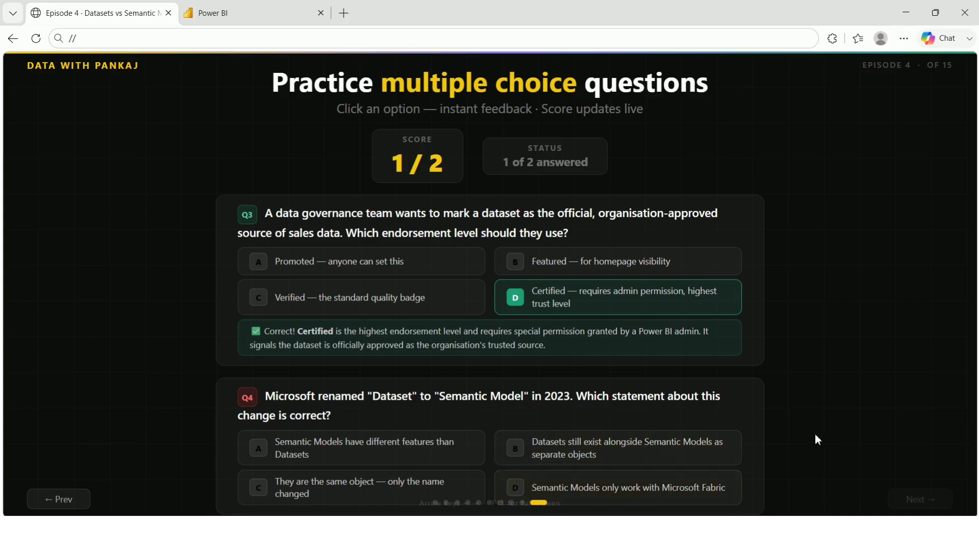
left_click(343, 500)
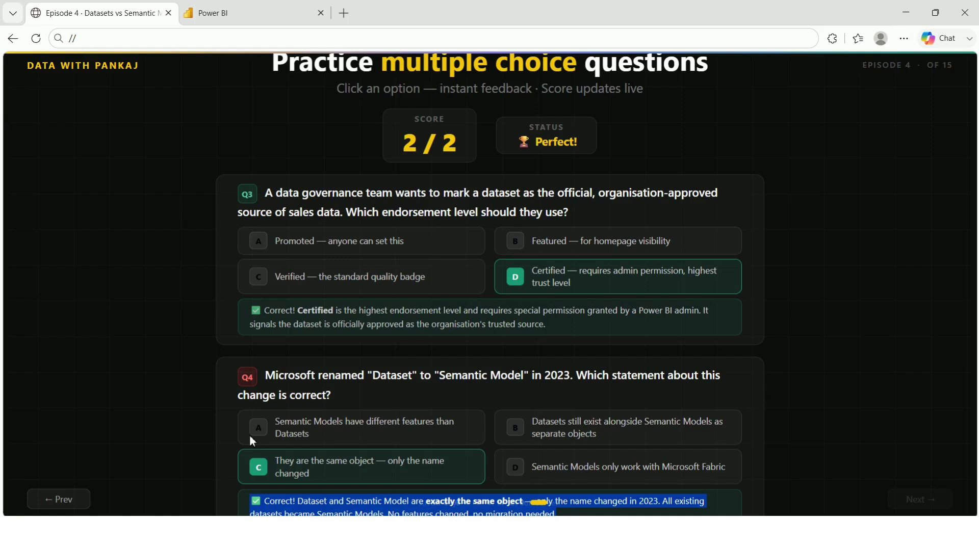
left_click(936, 504)
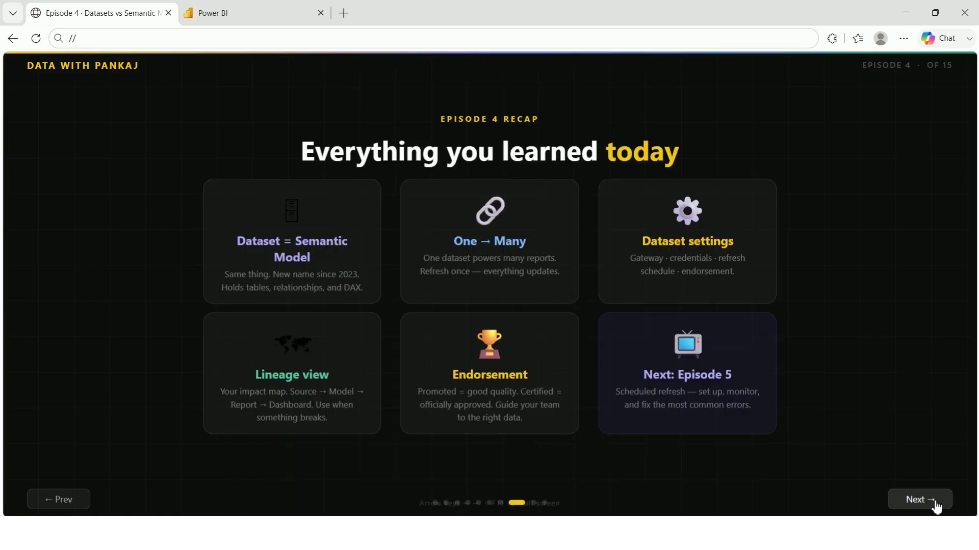